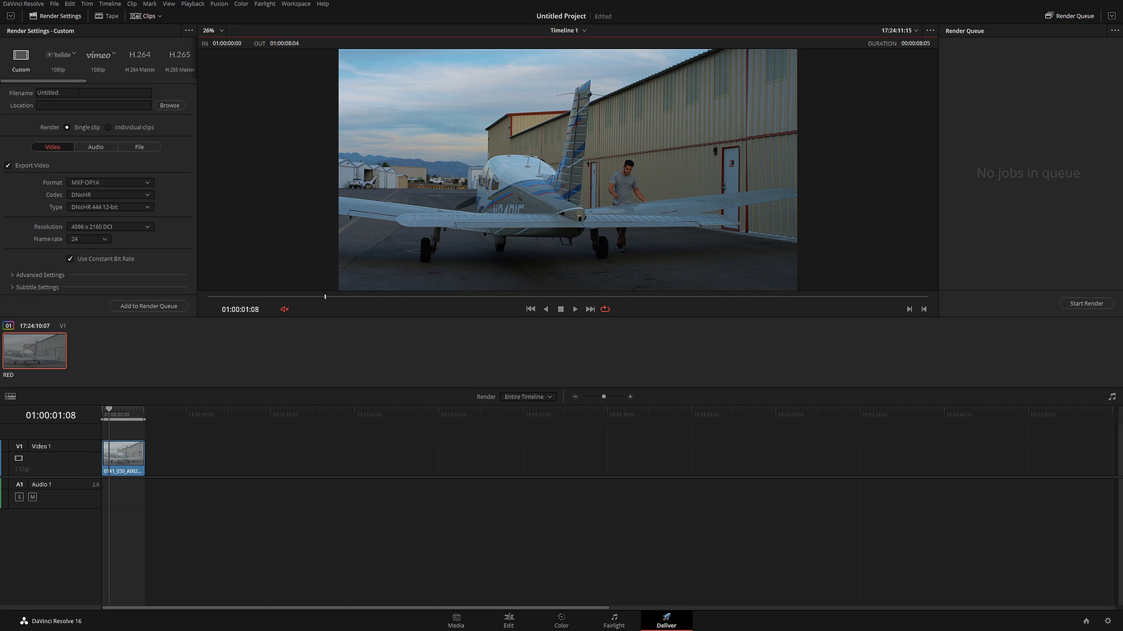
- Select the render destination and file name fields in Render Settings
left_click(87, 103)
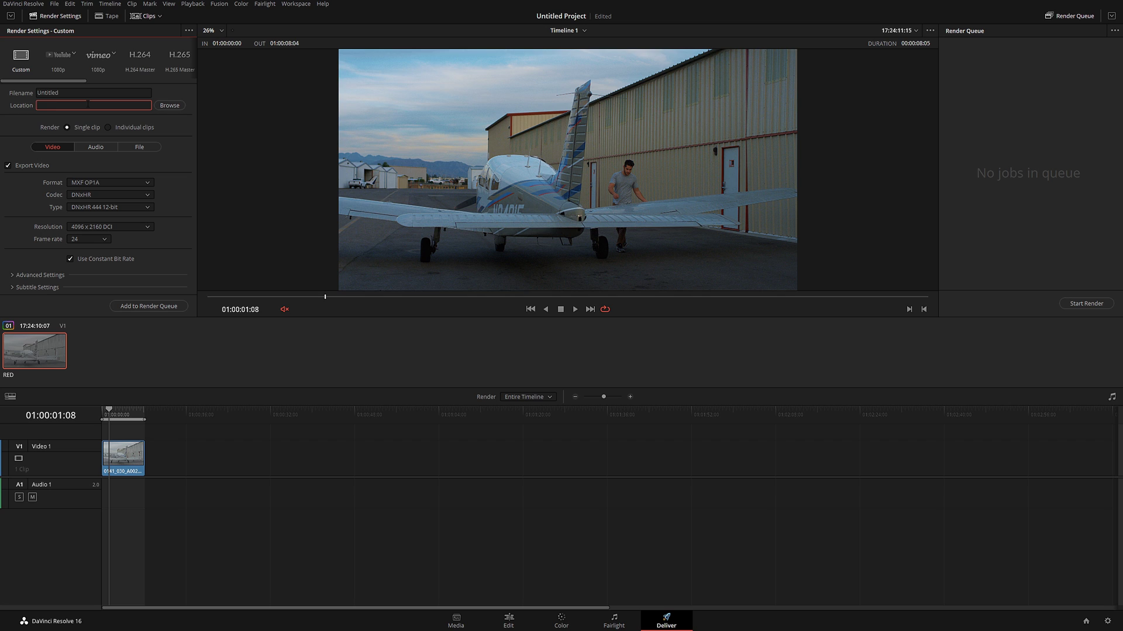
left_click(85, 92)
left_click(78, 105)
- Show the File tab's naming options and leave render speed at Maximum
left_click(134, 146)
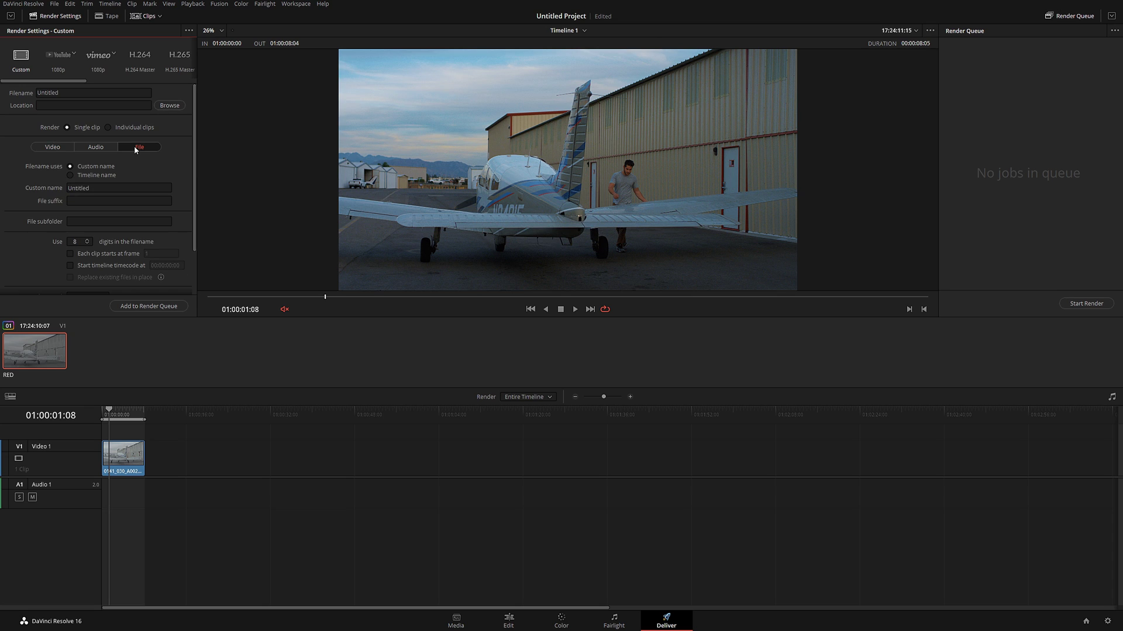
scroll(18, 214, "down", 2)
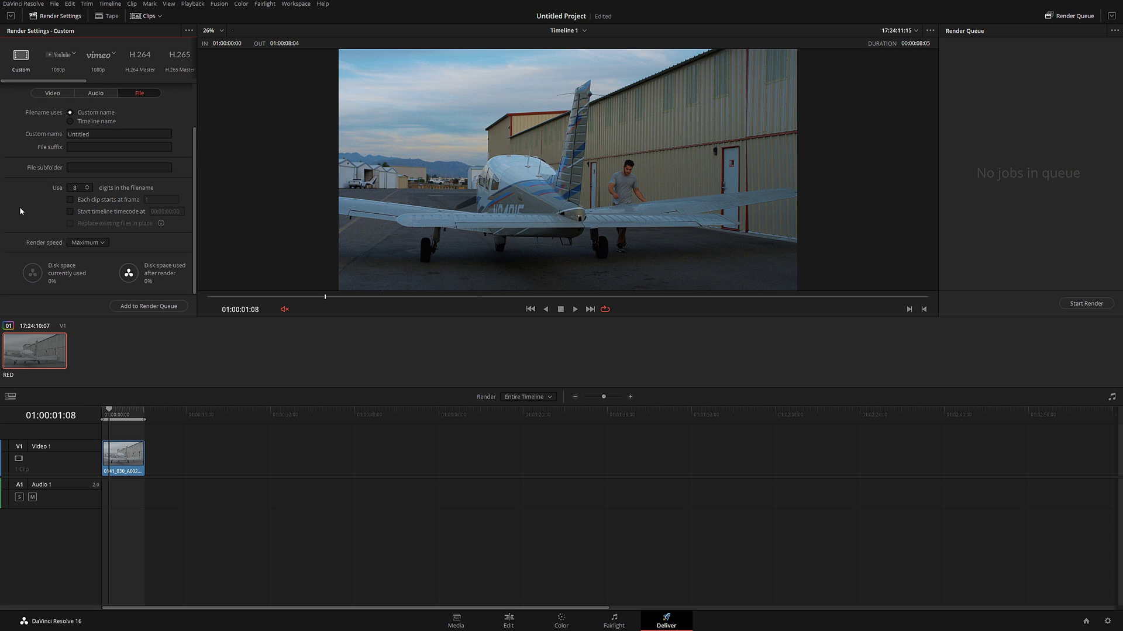
left_click(83, 243)
left_click(45, 243)
scroll(128, 243, "up", 3)
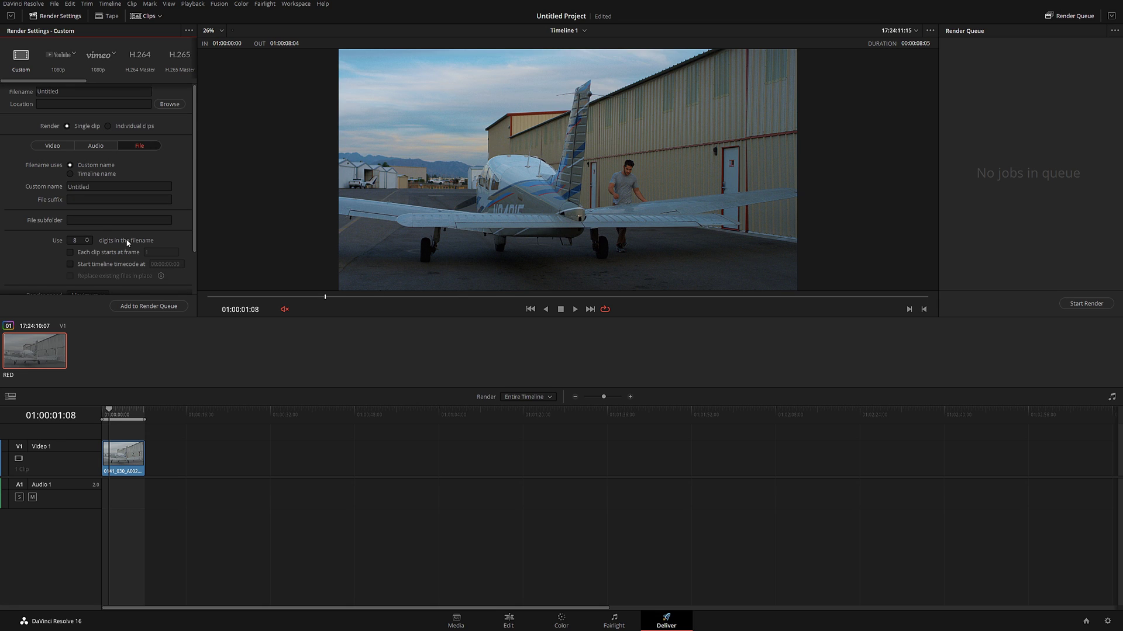
- On the Video tab, change the render format from MXF OP1A to QuickTime
left_click(52, 151)
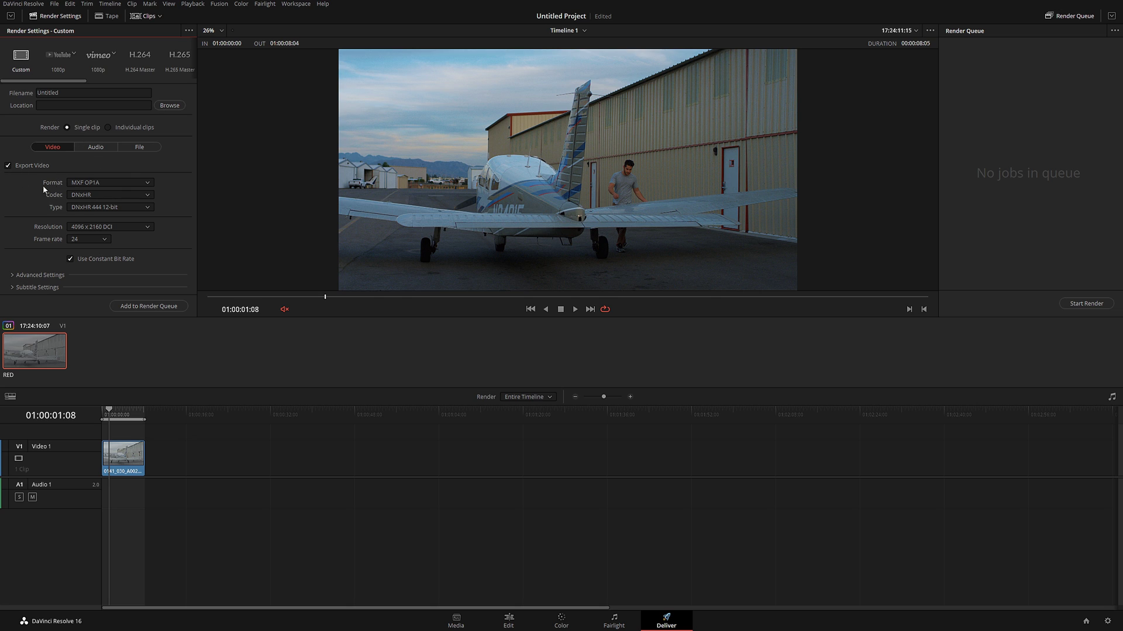
left_click(102, 182)
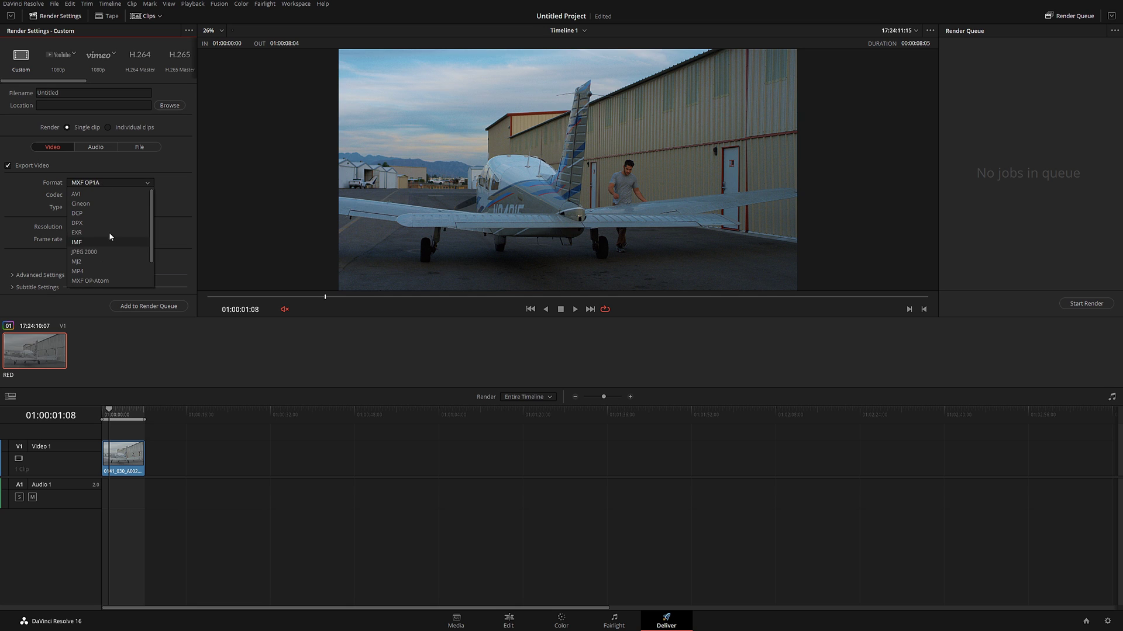
scroll(115, 204, "down", 3)
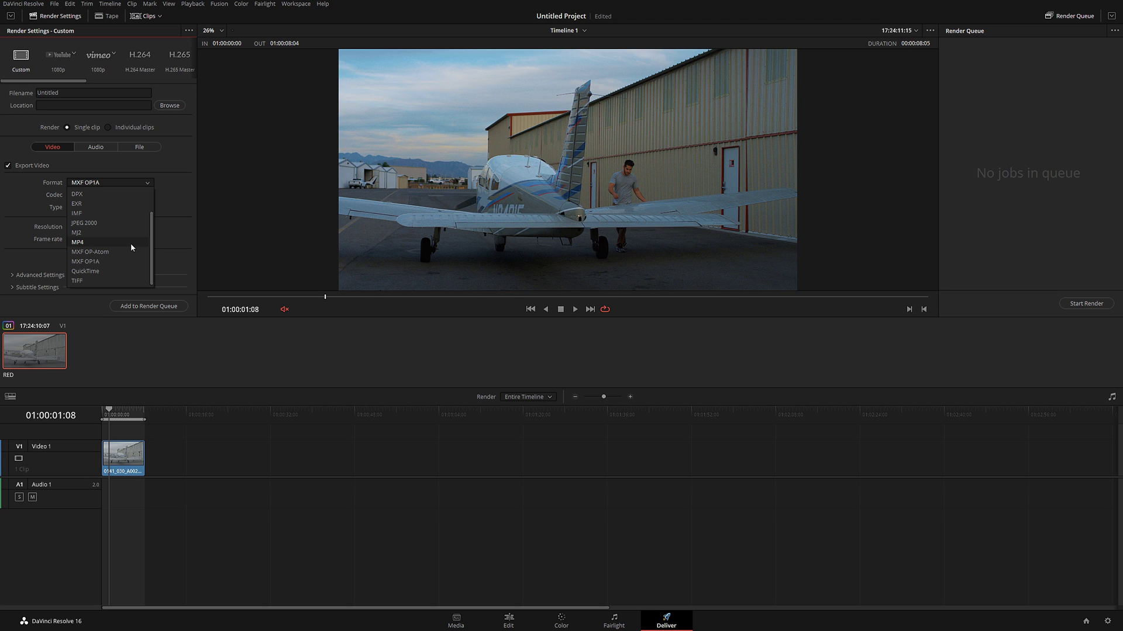
left_click(100, 271)
left_click(81, 196)
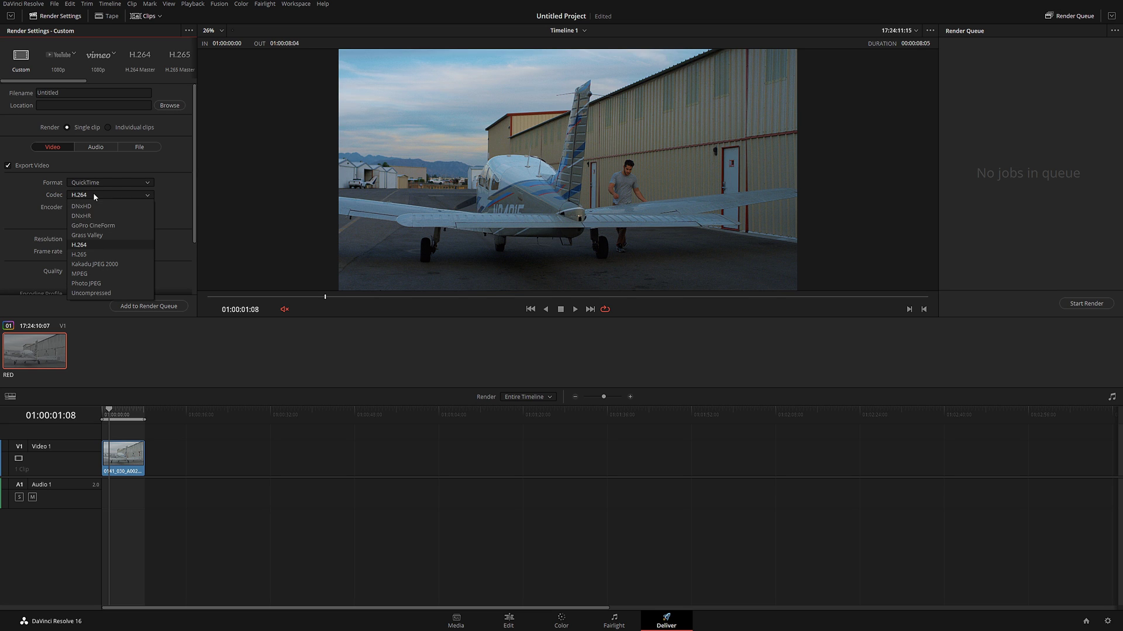
- Set the QuickTime codec to H.265 and keep NVIDIA as the encoder
left_click(82, 254)
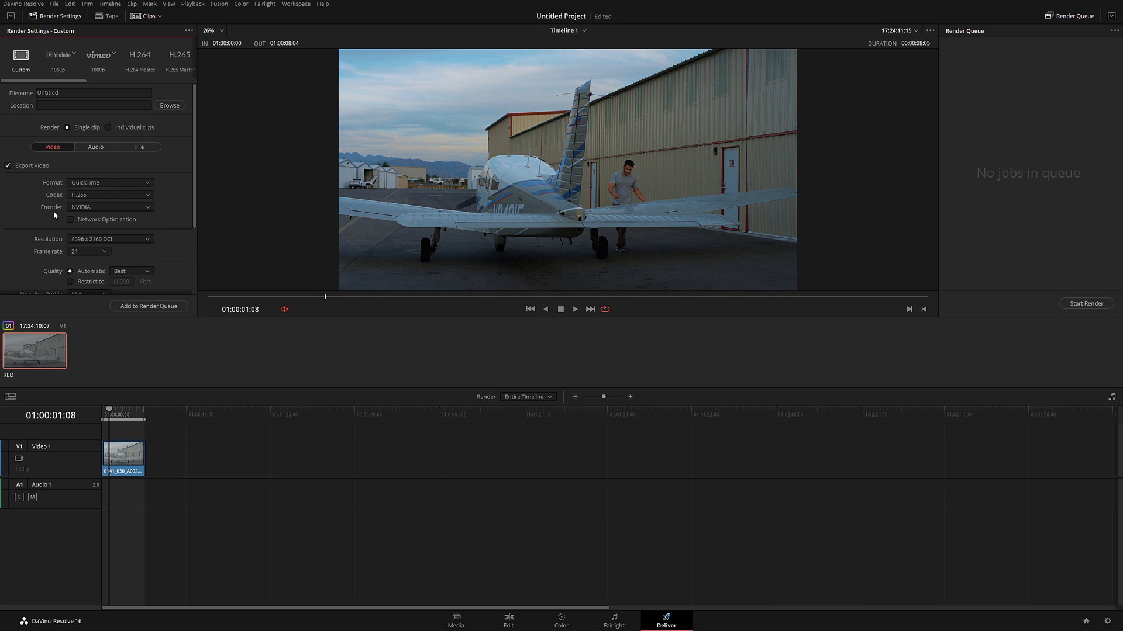
left_click(86, 208)
left_click(86, 213)
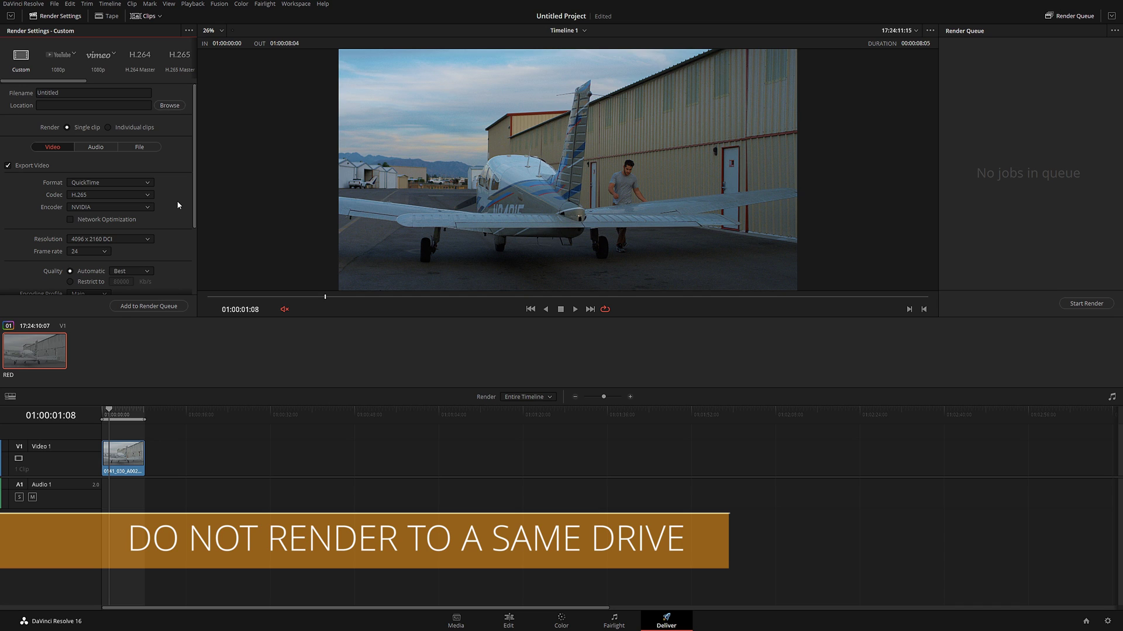
left_click(137, 195)
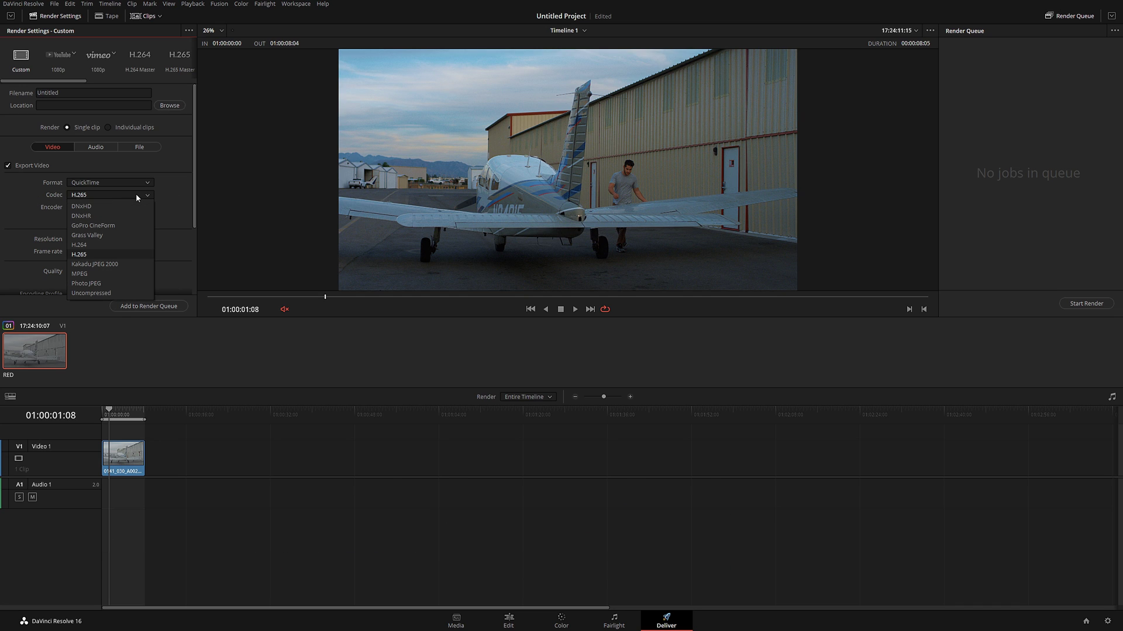
- Switch the render codec from H.265 to DNxHR, type DNxHR 444 12-bit
left_click(86, 217)
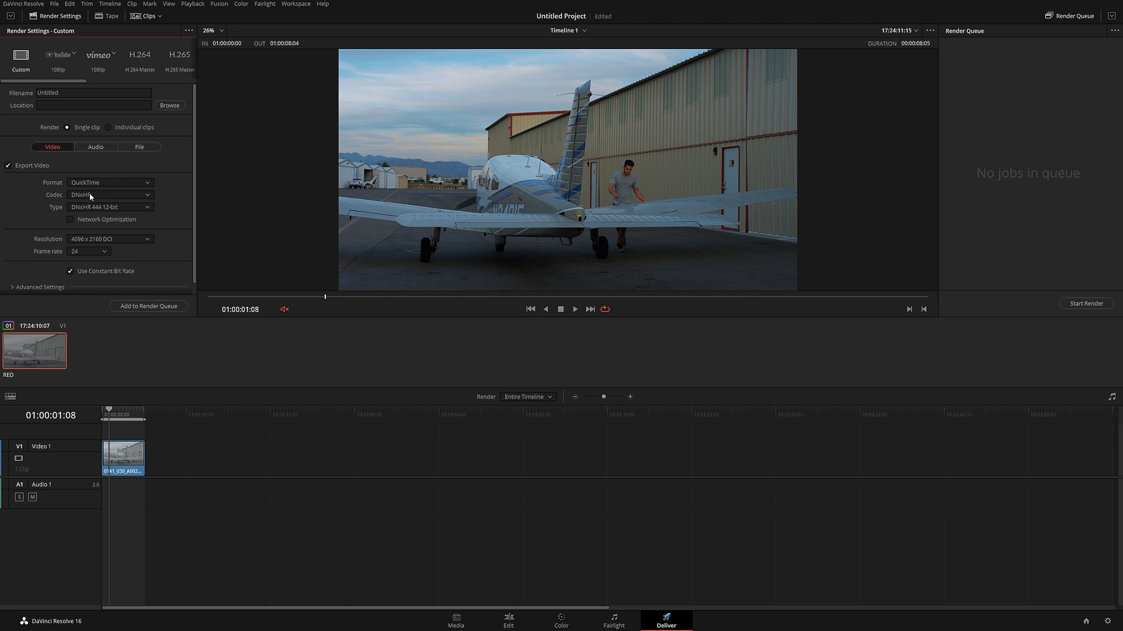
left_click(90, 196)
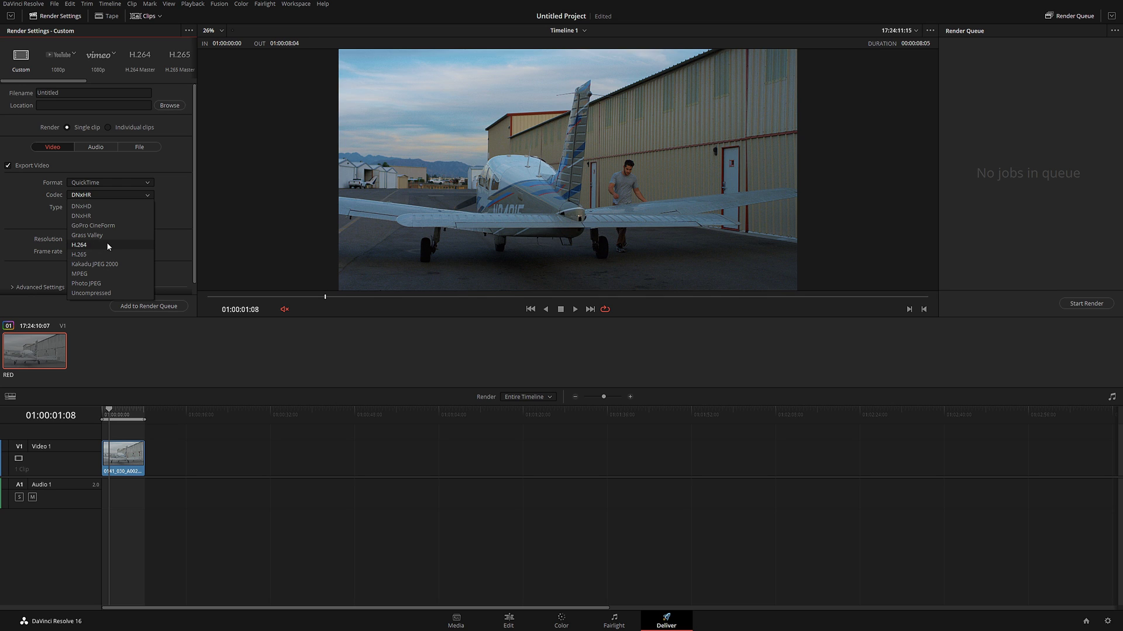
left_click(33, 216)
scroll(32, 215, "down", 1)
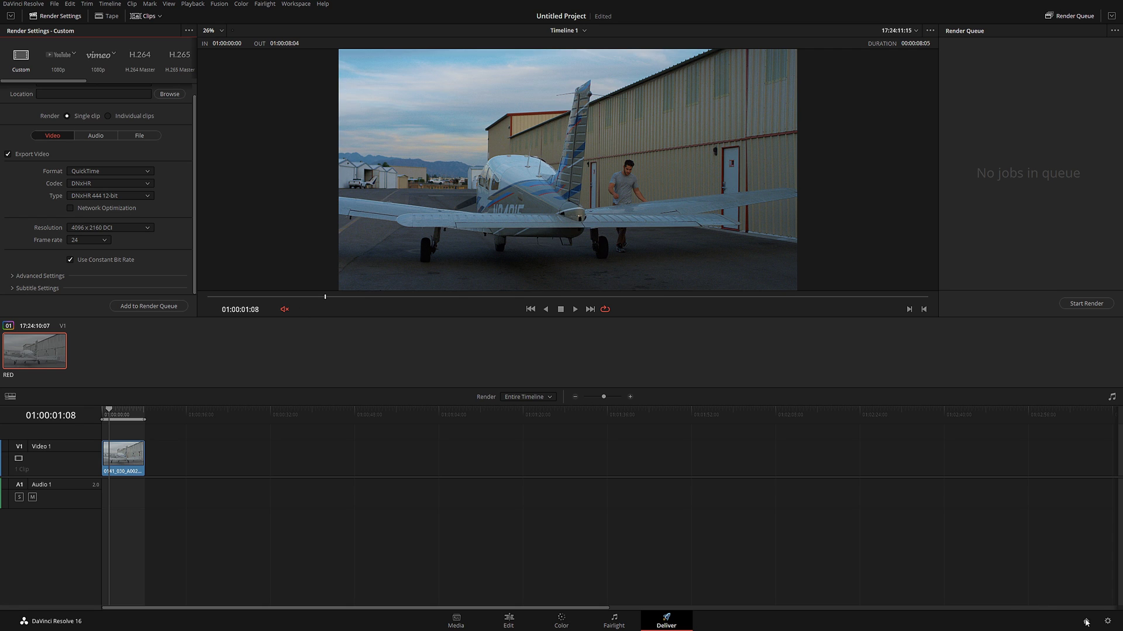
left_click(1107, 621)
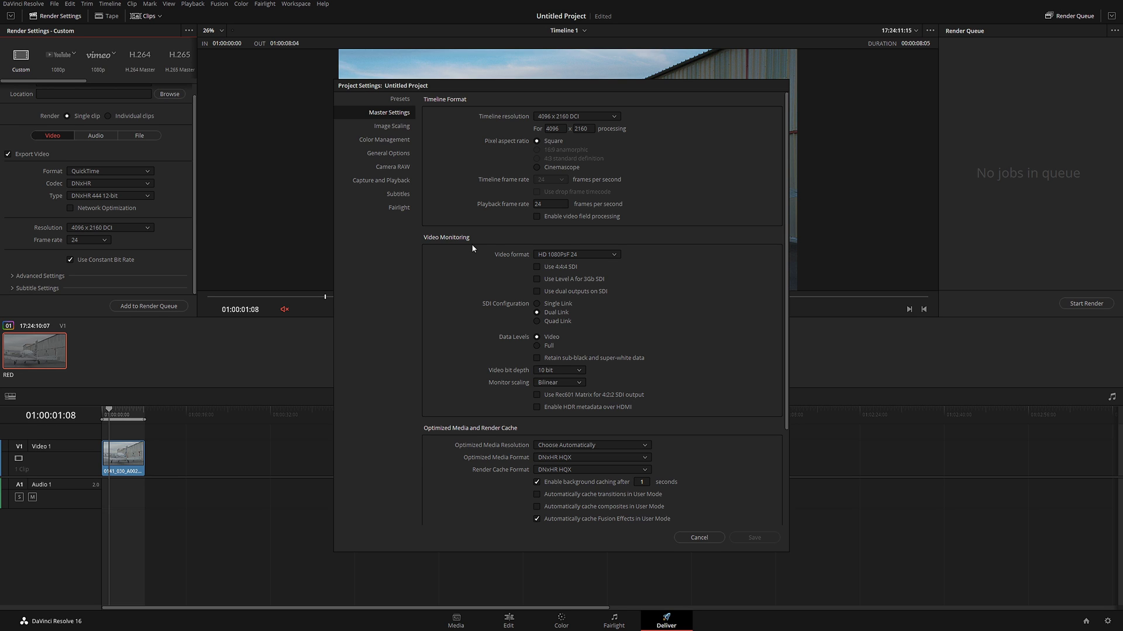
left_click(701, 537)
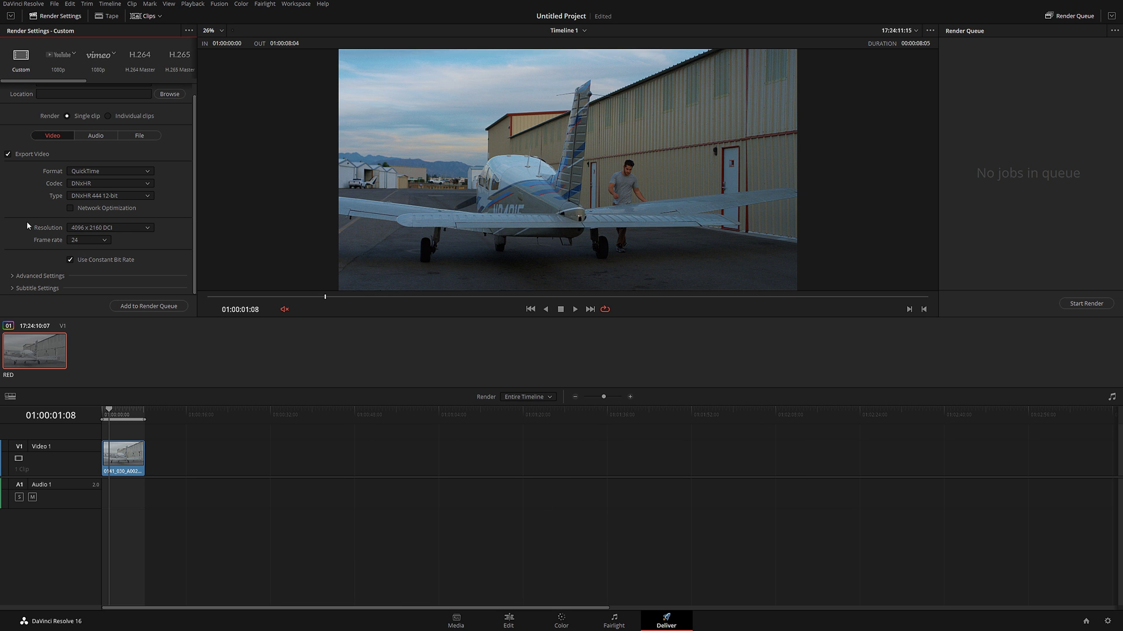
- Expand Advanced Settings and scroll through pixel aspect, data levels and Flat Pass options
left_click(26, 276)
scroll(28, 221, "down", 3)
scroll(28, 219, "down", 2)
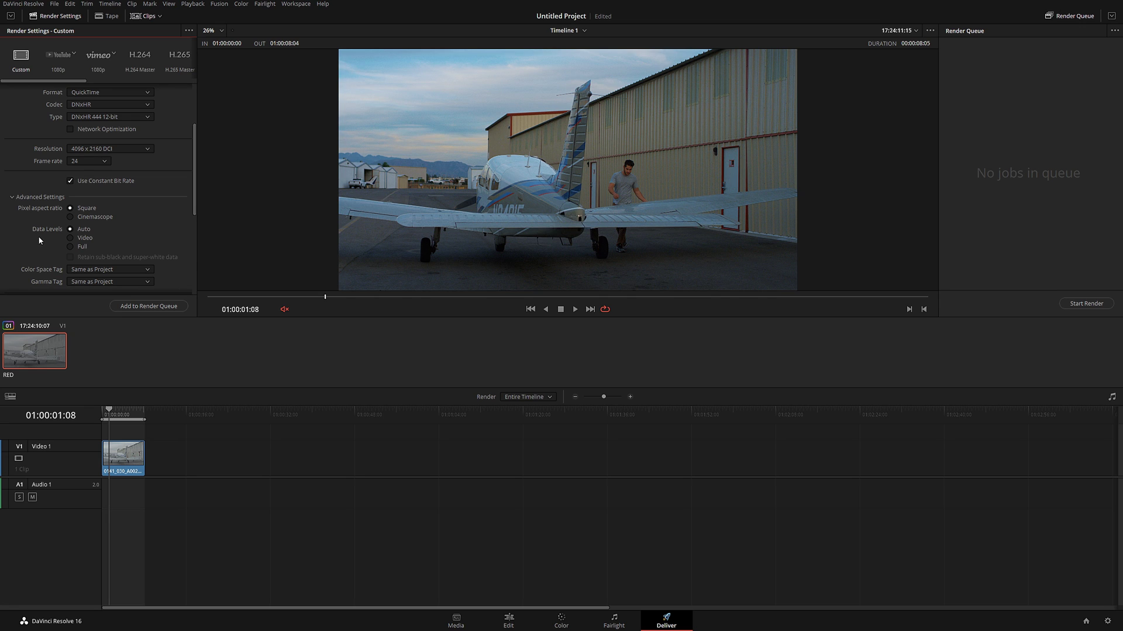
scroll(136, 228, "down", 3)
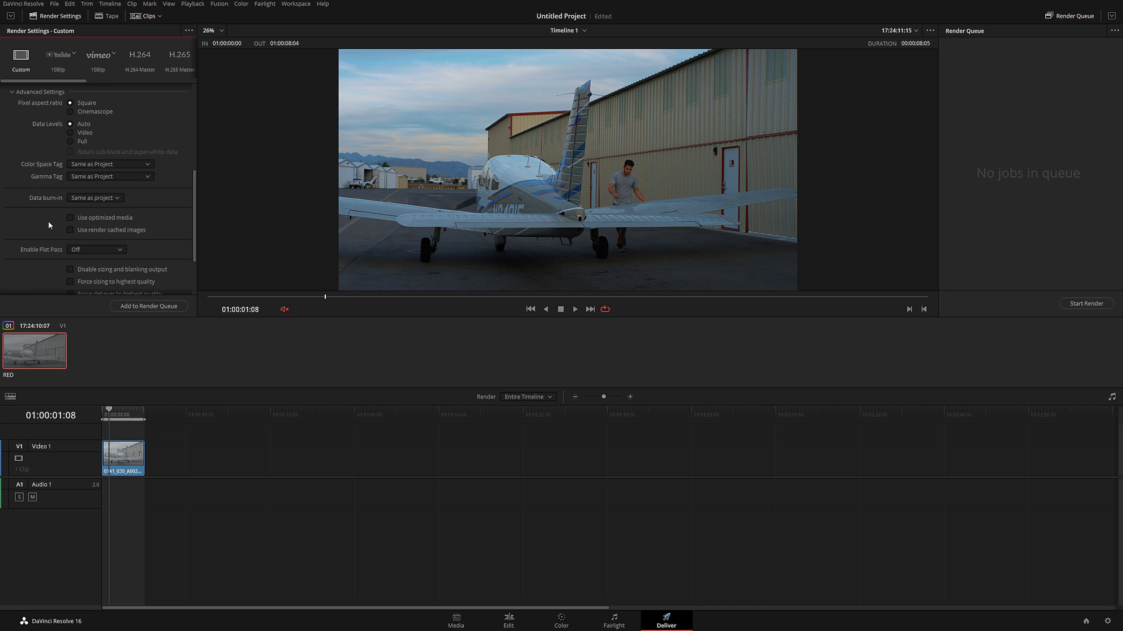
- Scroll through Render Settings reviewing QuickTime, DNxHR 444 12-bit, 4096 x 2160 DCI, 24 fps
scroll(49, 225, "down", 3)
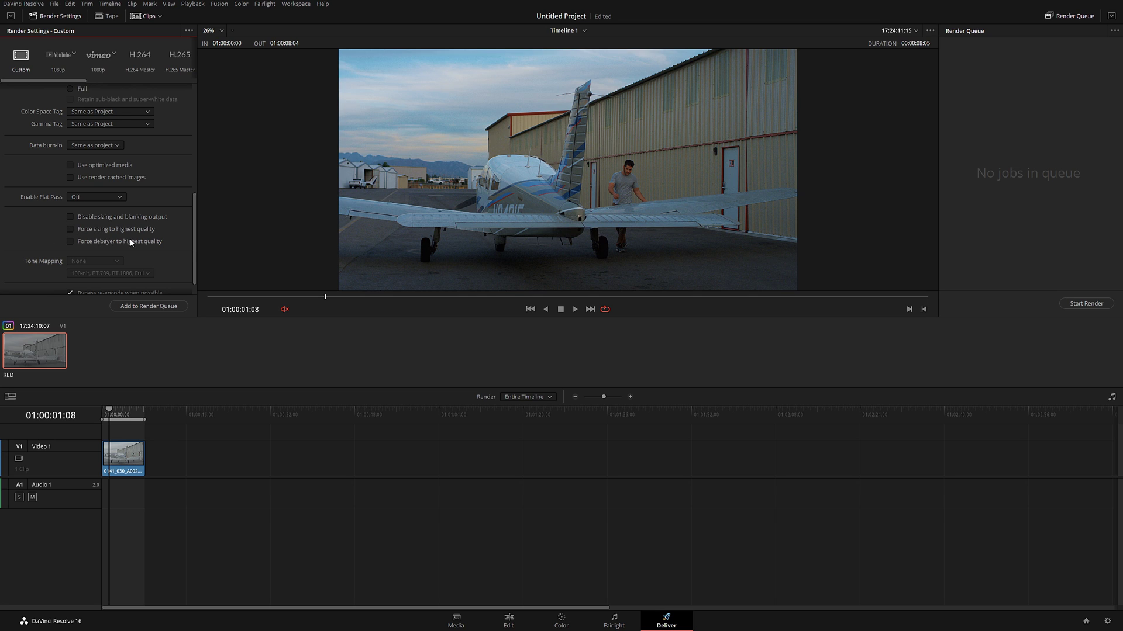
scroll(43, 237, "down", 1)
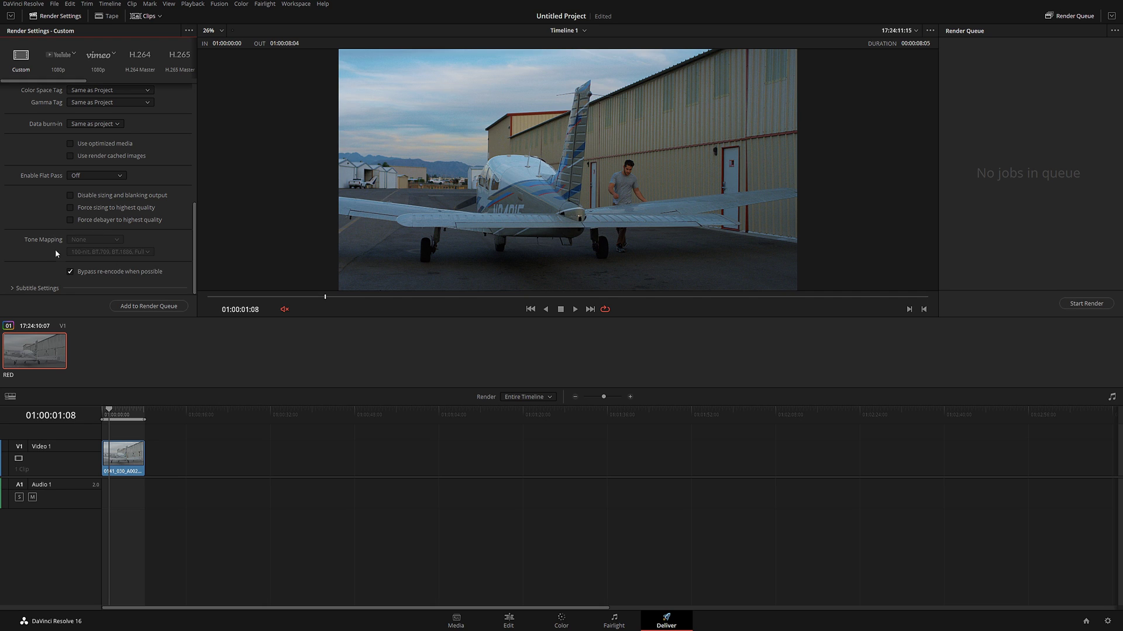
scroll(110, 249, "up", 3)
scroll(110, 249, "up", 1)
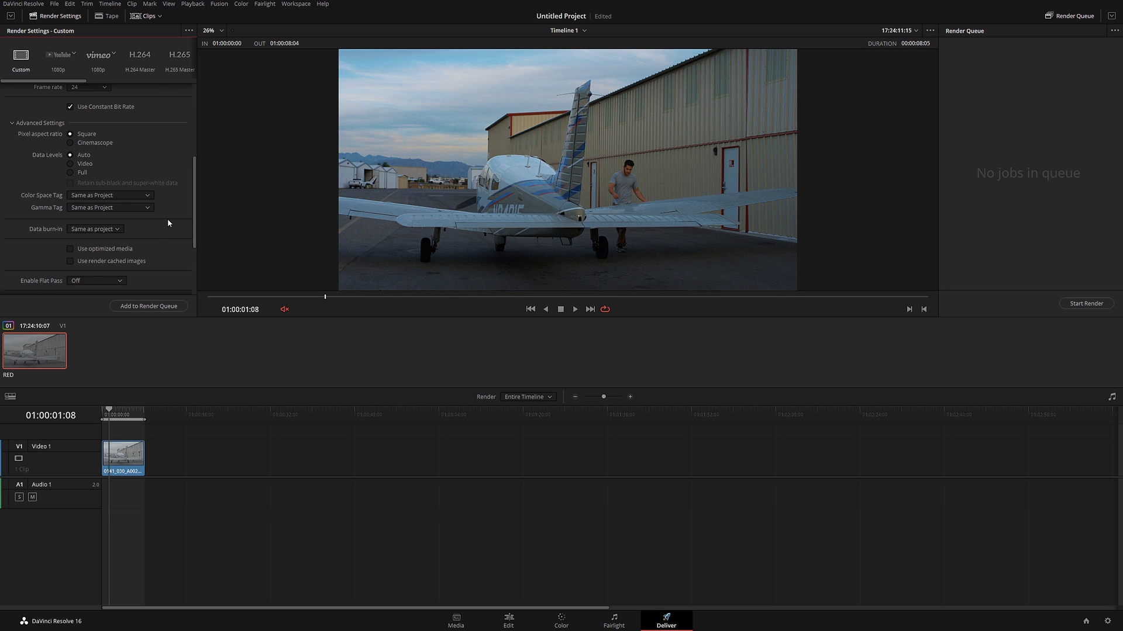
scroll(168, 223, "up", 2)
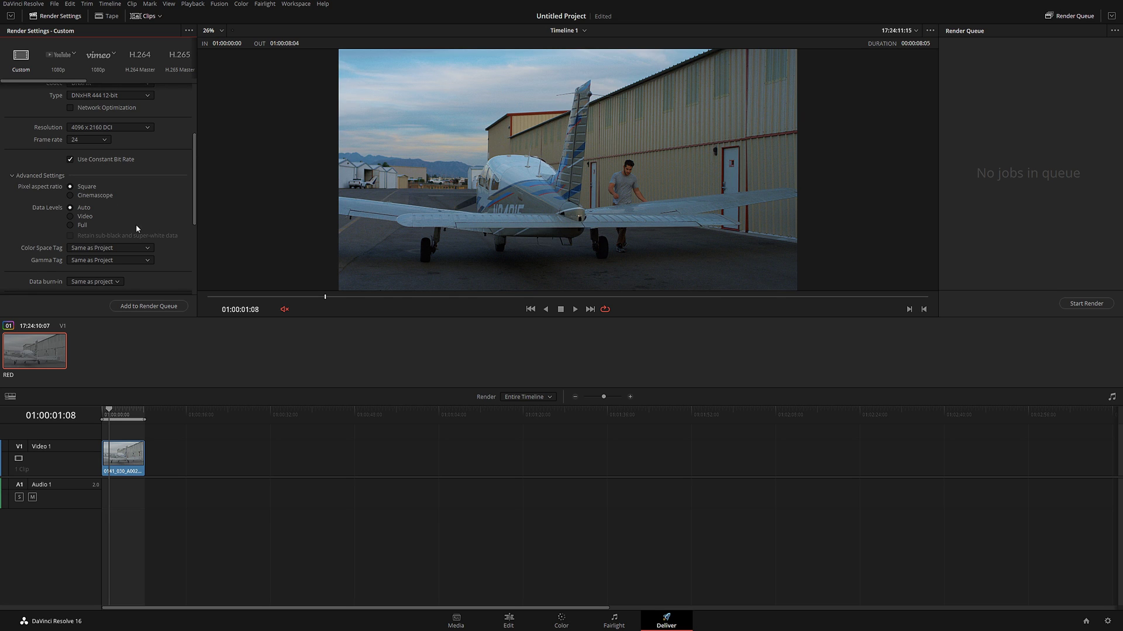
scroll(146, 225, "up", 2)
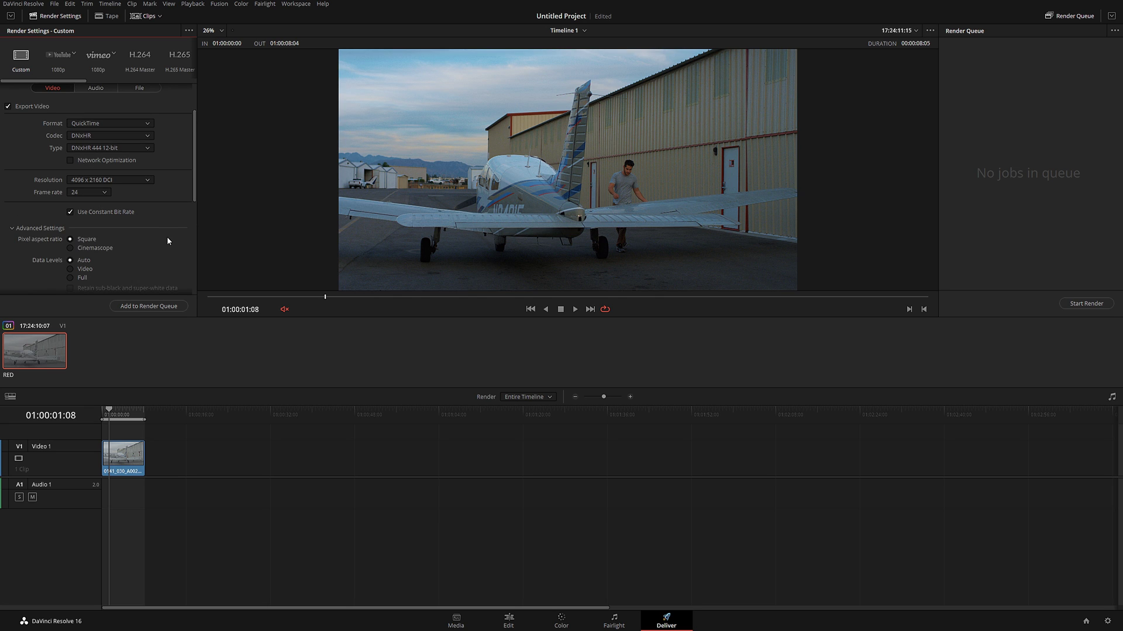
scroll(171, 233, "up", 2)
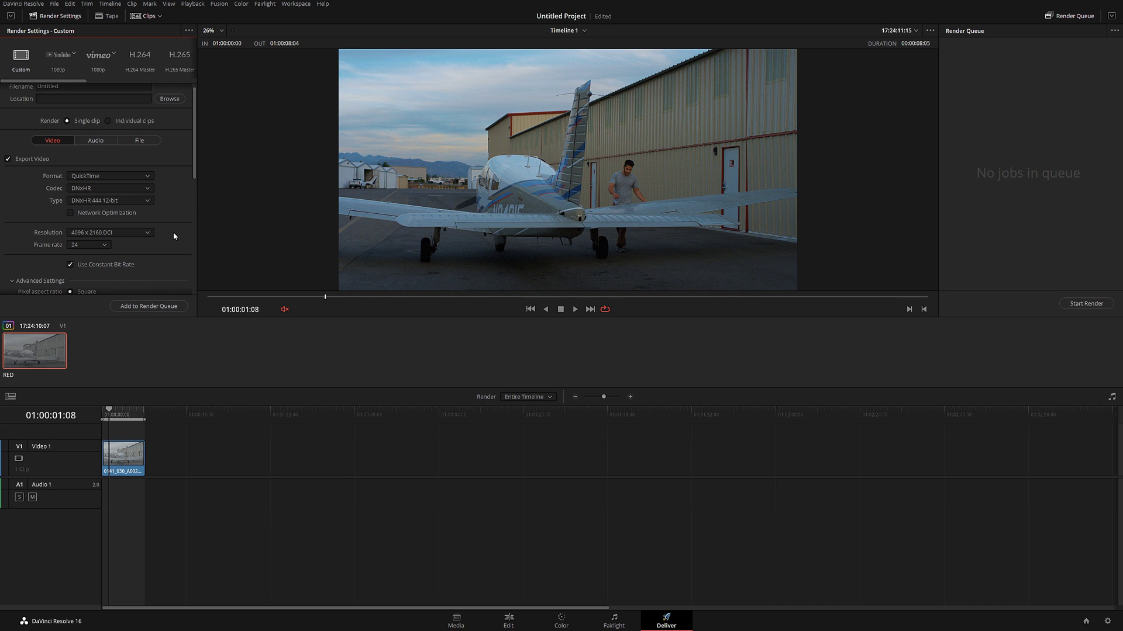
- On the Audio tab, keep Linear PCM as the audio codec rather than AAC
left_click(94, 142)
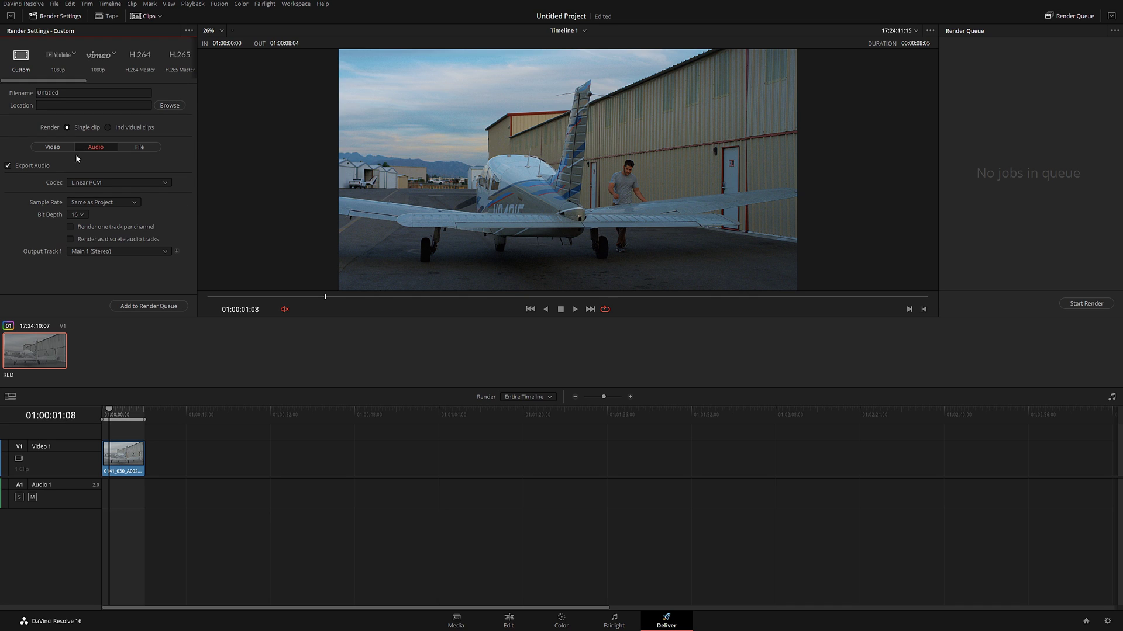
left_click(140, 183)
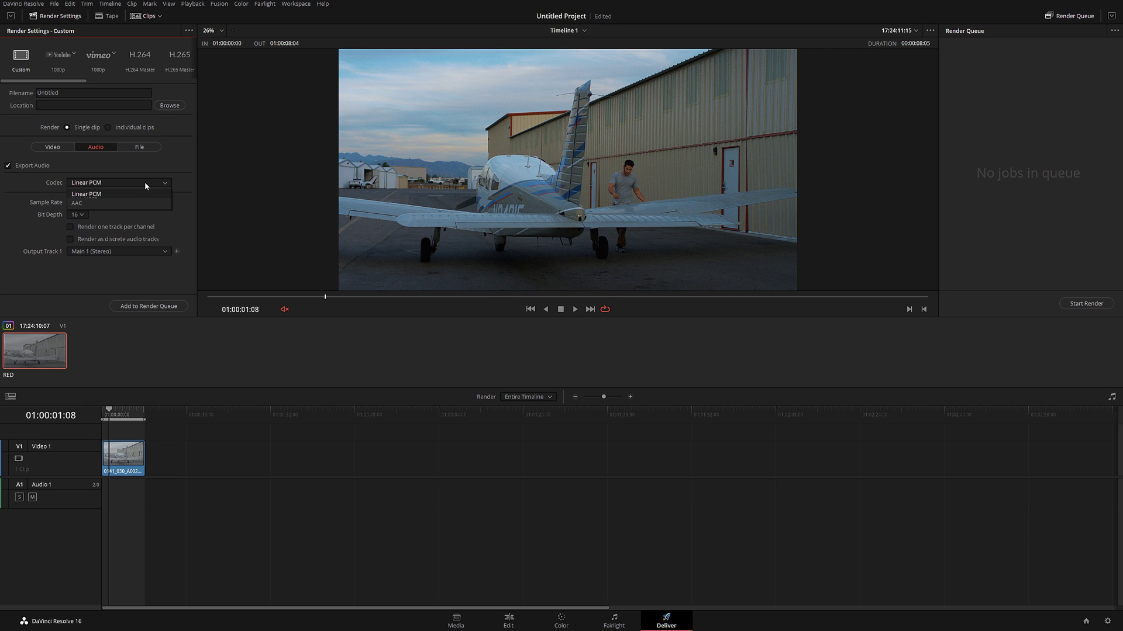
left_click(108, 196)
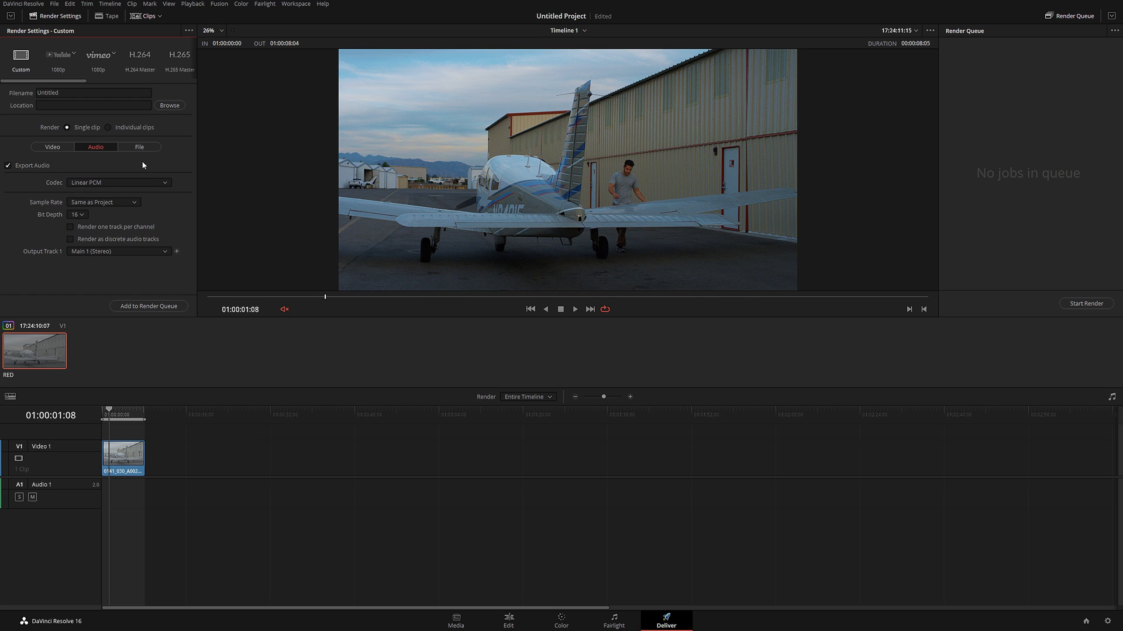
- Return to the Video settings and scroll the render preset strip to view other presets
left_click(53, 147)
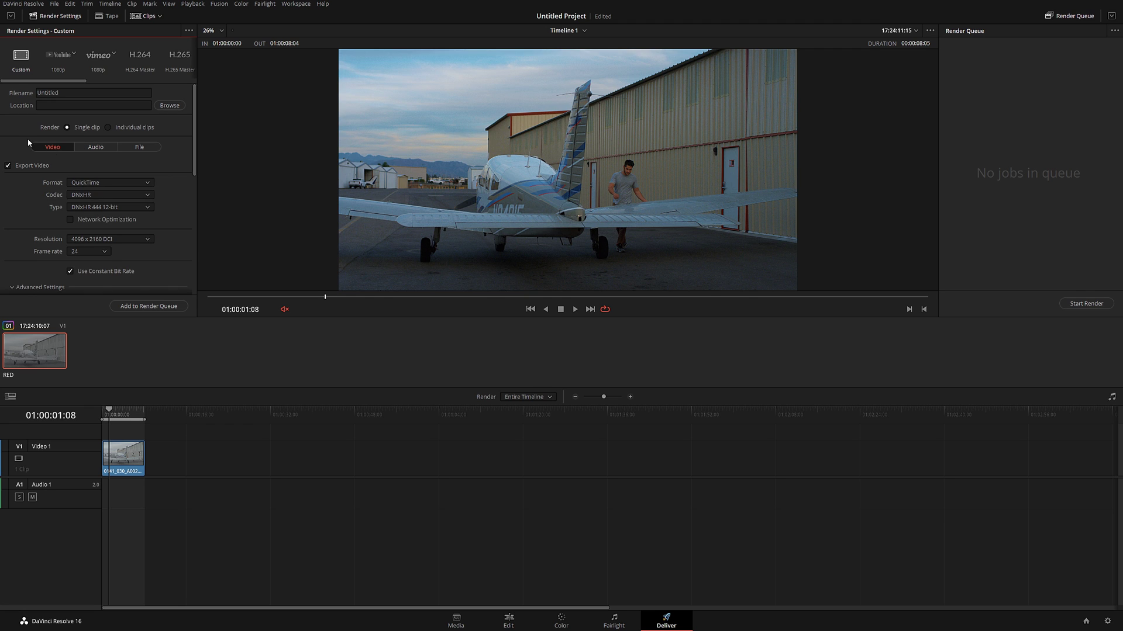
scroll(75, 78, "right", 2)
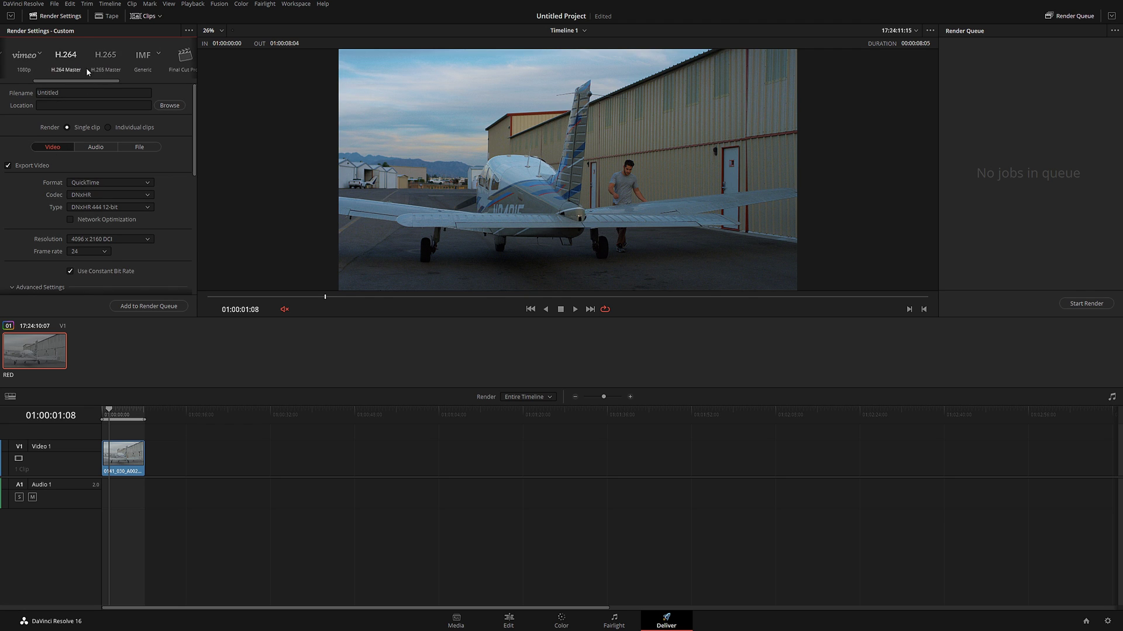
scroll(106, 81, "right", 2)
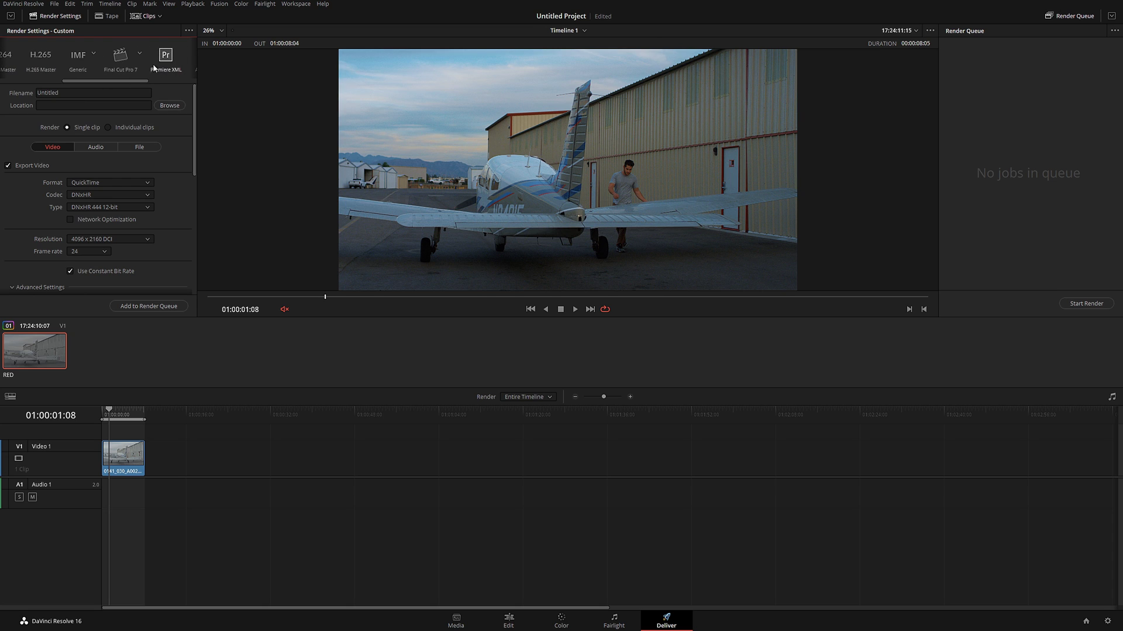
left_click_drag(117, 80, 48, 86)
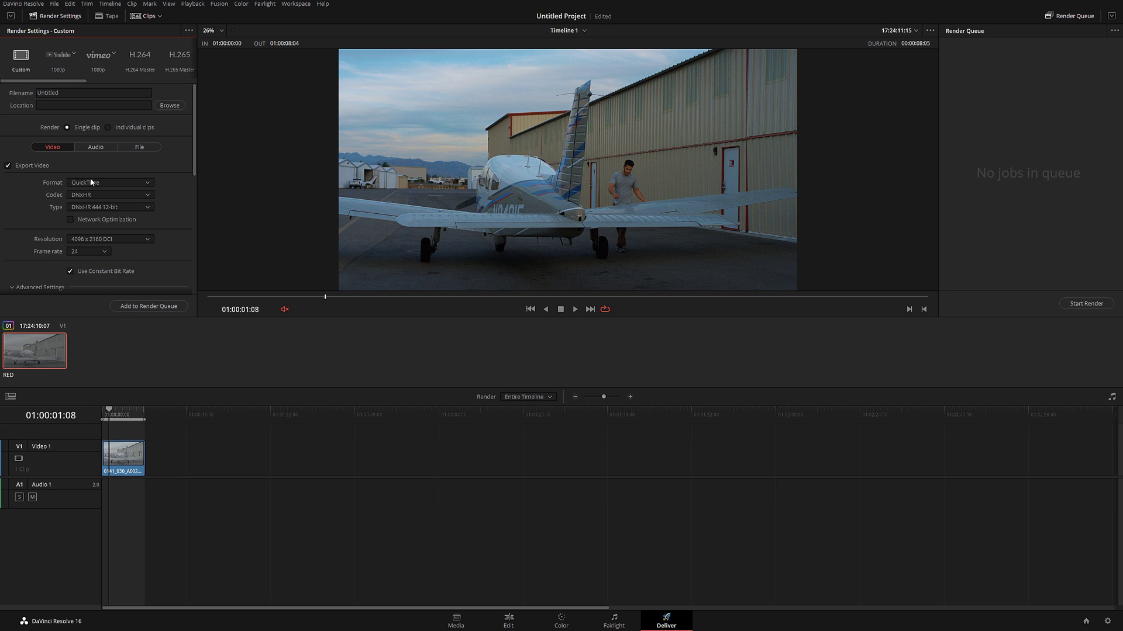
- Change the video codec to H.265 via NVIDIA, Best quality, Main profile, and zoom the timeline in
left_click(96, 196)
left_click(79, 254)
scroll(33, 250, "down", 2)
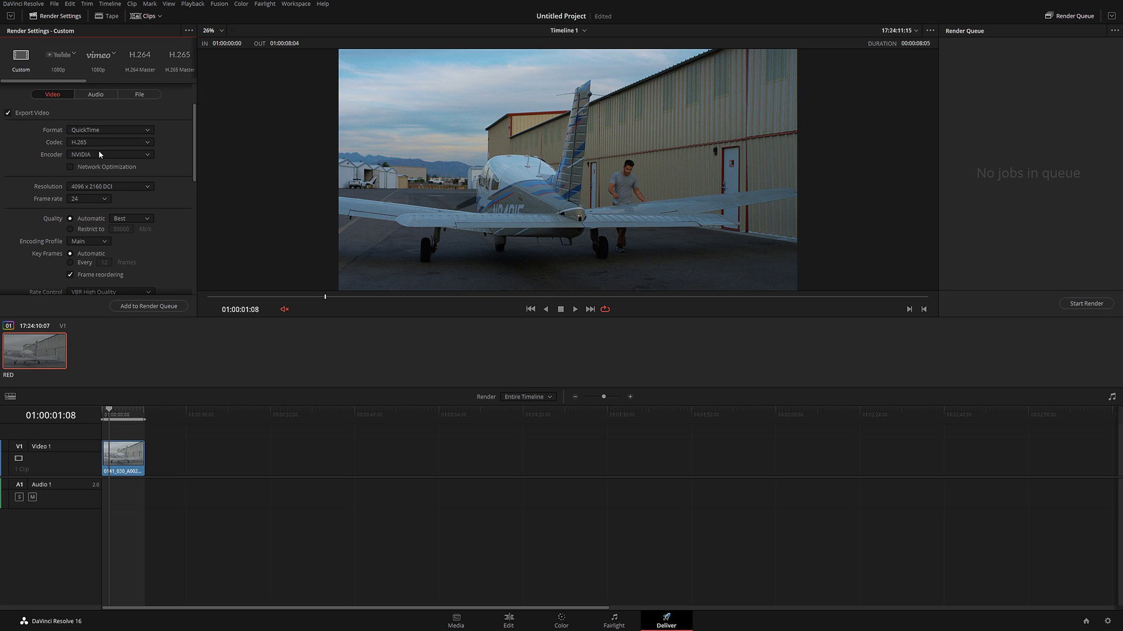
scroll(142, 199, "up", 1)
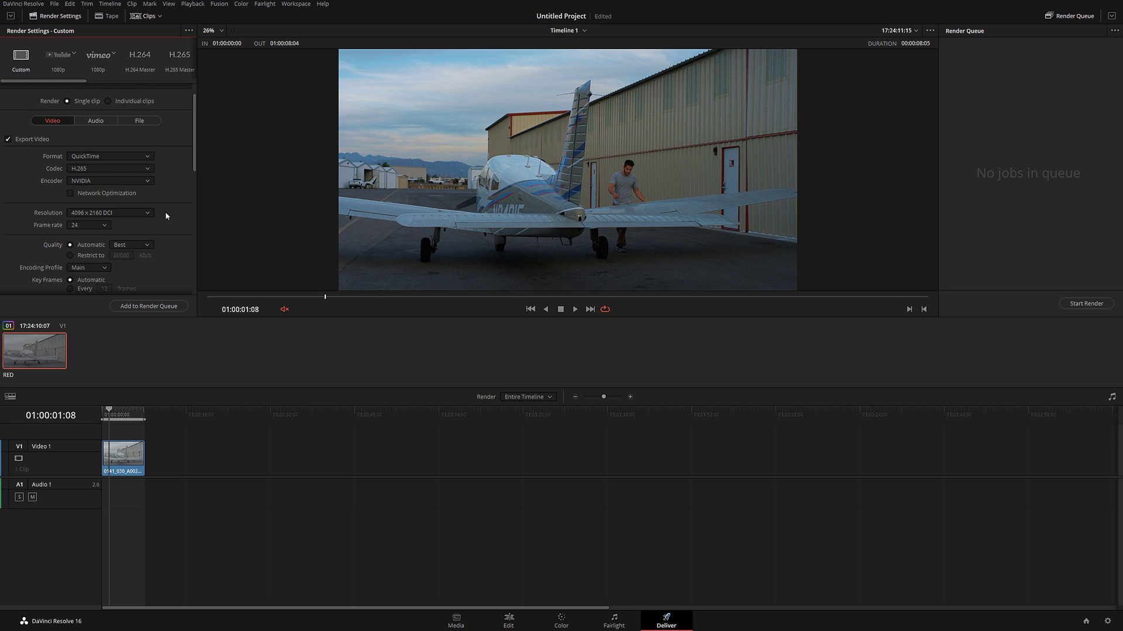
scroll(165, 215, "down", 1)
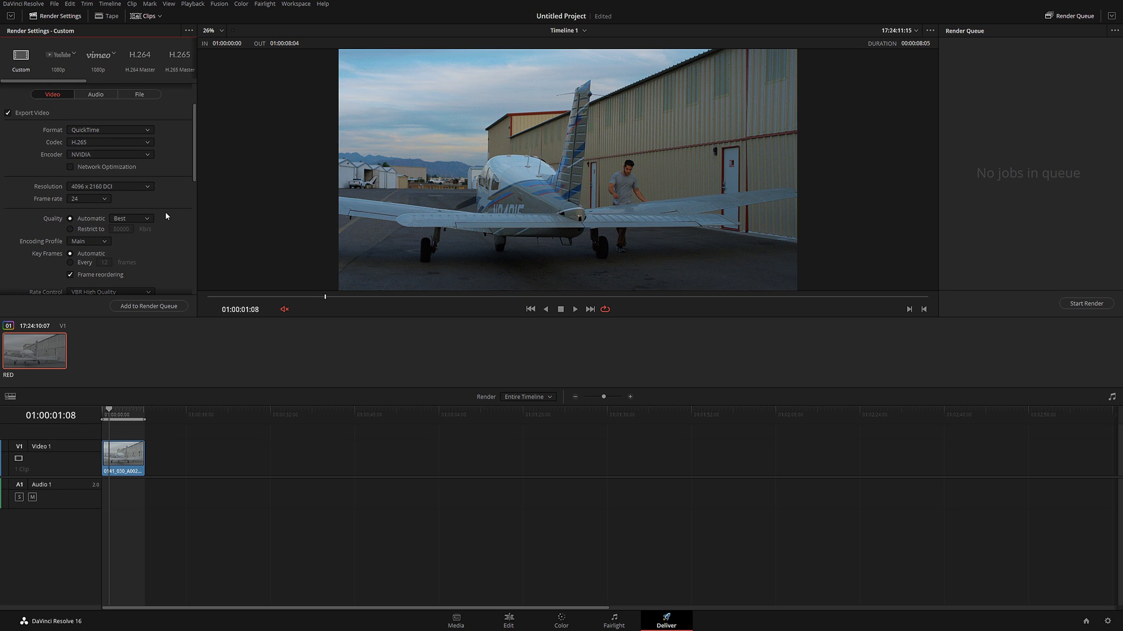
scroll(168, 215, "up", 2)
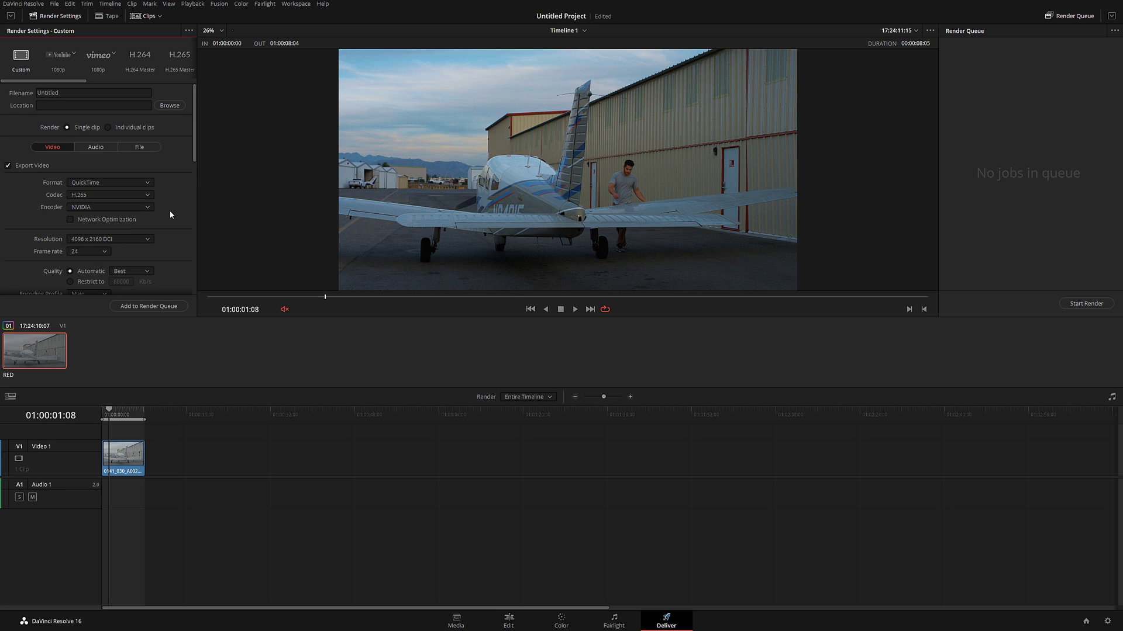
scroll(181, 222, "down", 2)
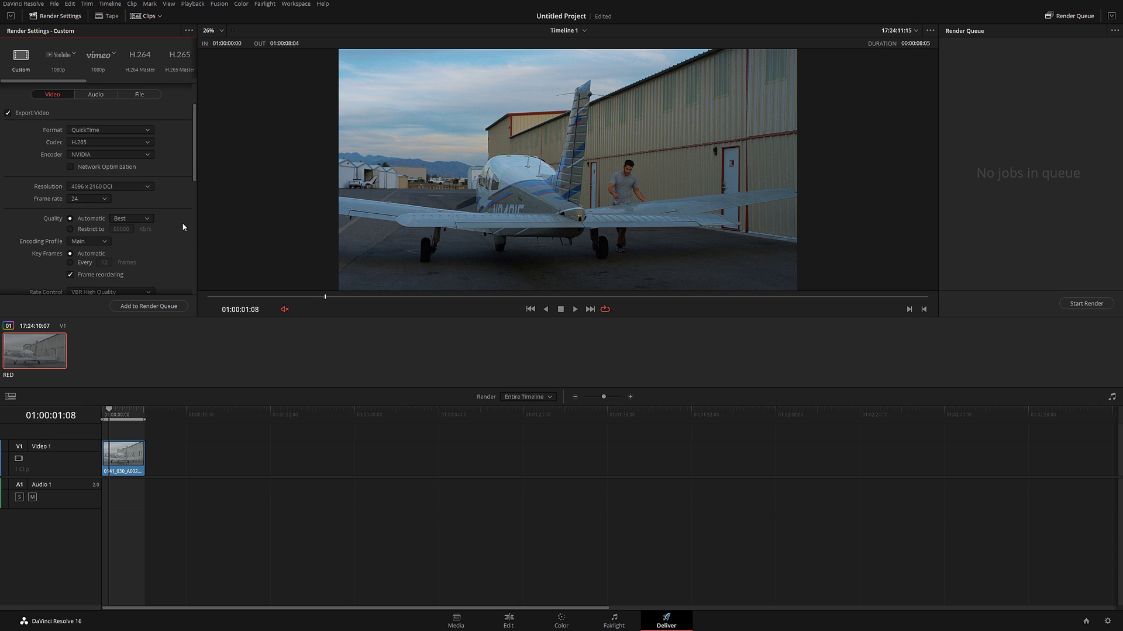
left_click(630, 397)
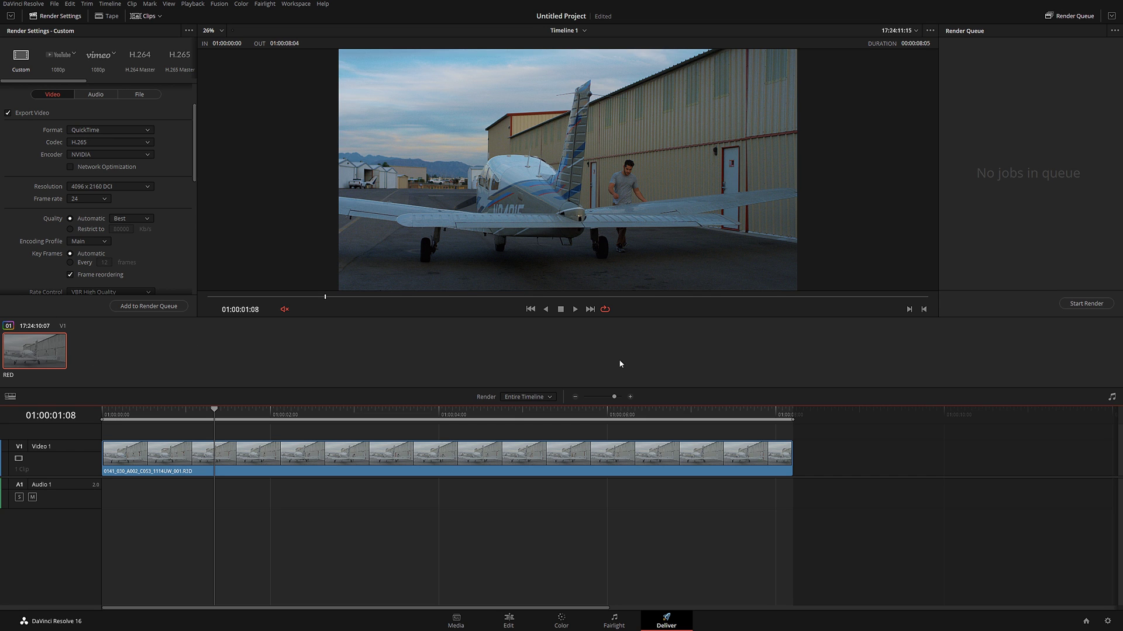
- Move the playhead to 01:00:03:16 and render only the RED clip's In/Out Range
left_click_drag(346, 296, 531, 297)
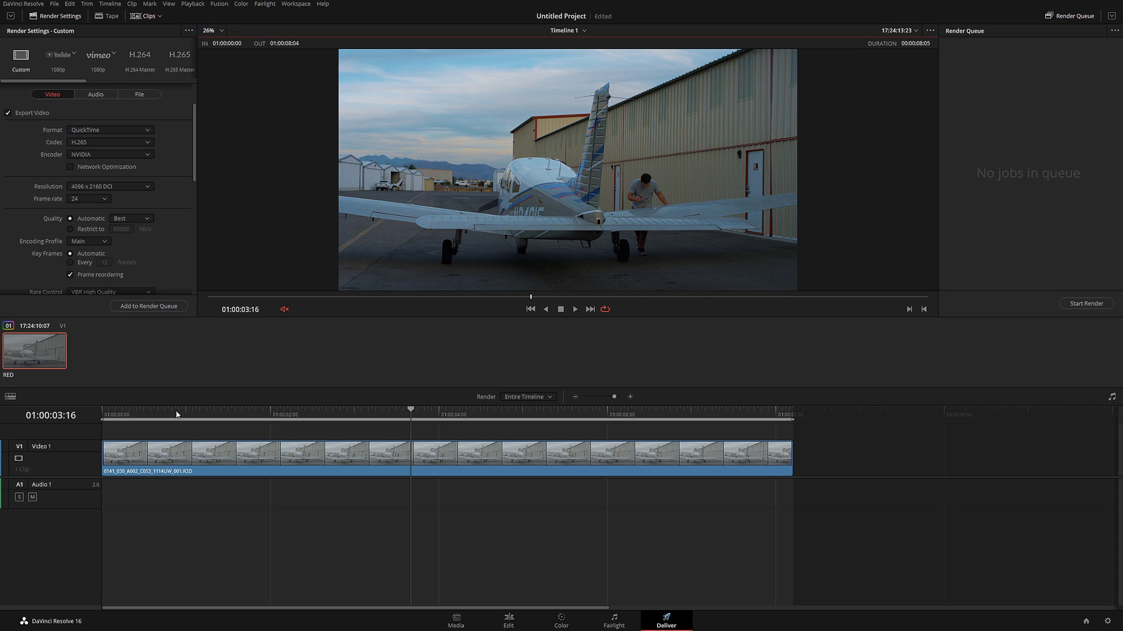
right_click(47, 355)
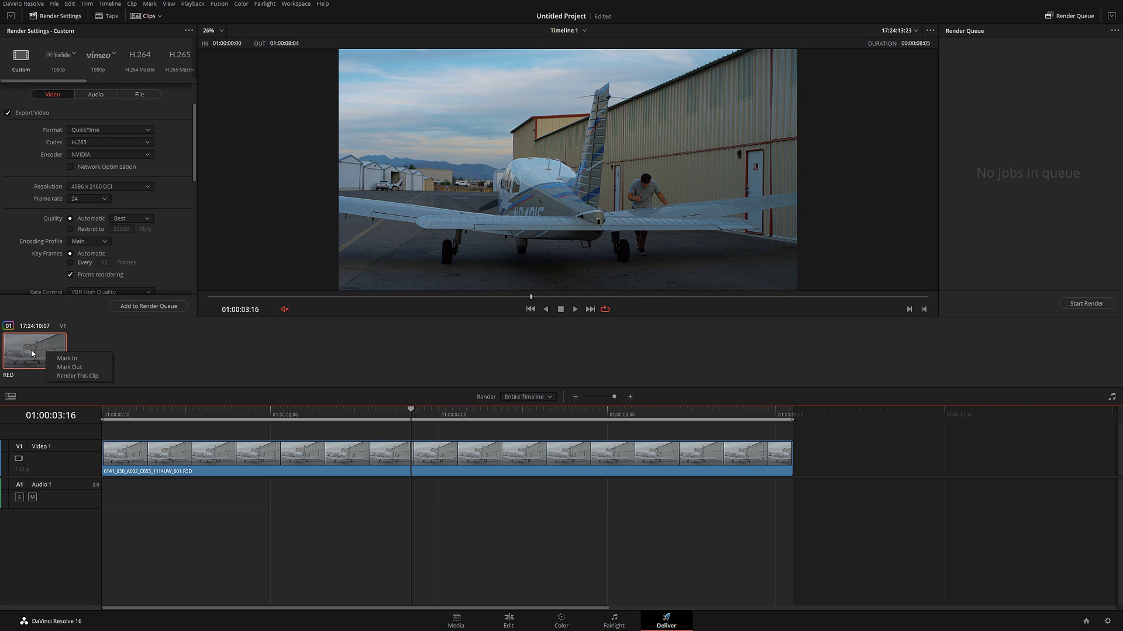
left_click(64, 377)
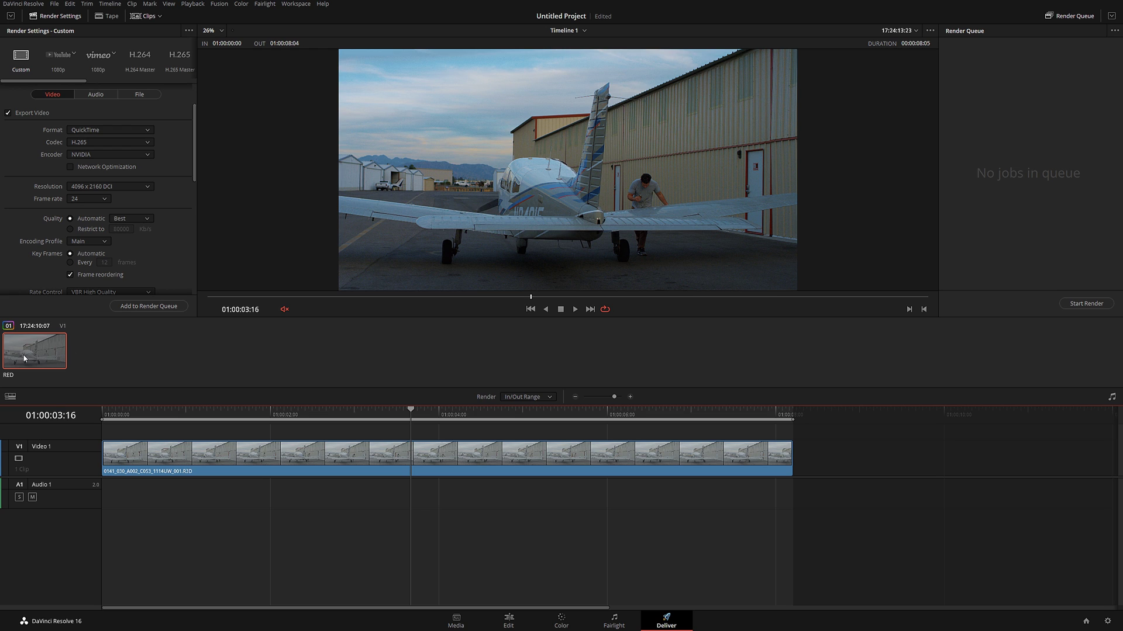
- Start adding a render job, then cancel the File Destination dialog so nothing is queued
left_click(173, 307)
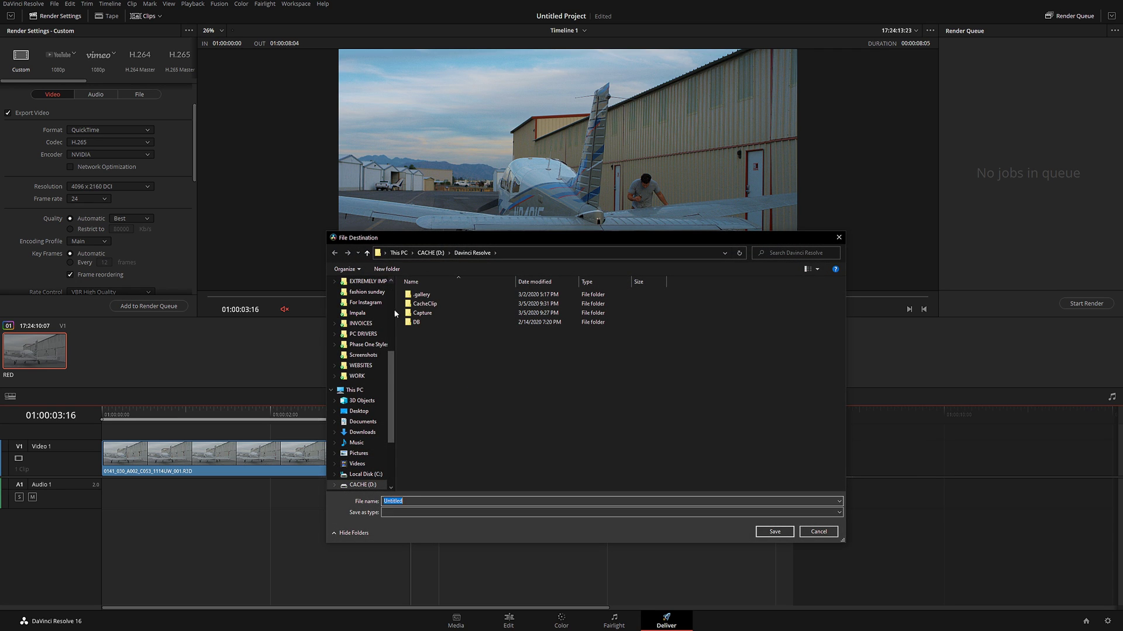
left_click(824, 535)
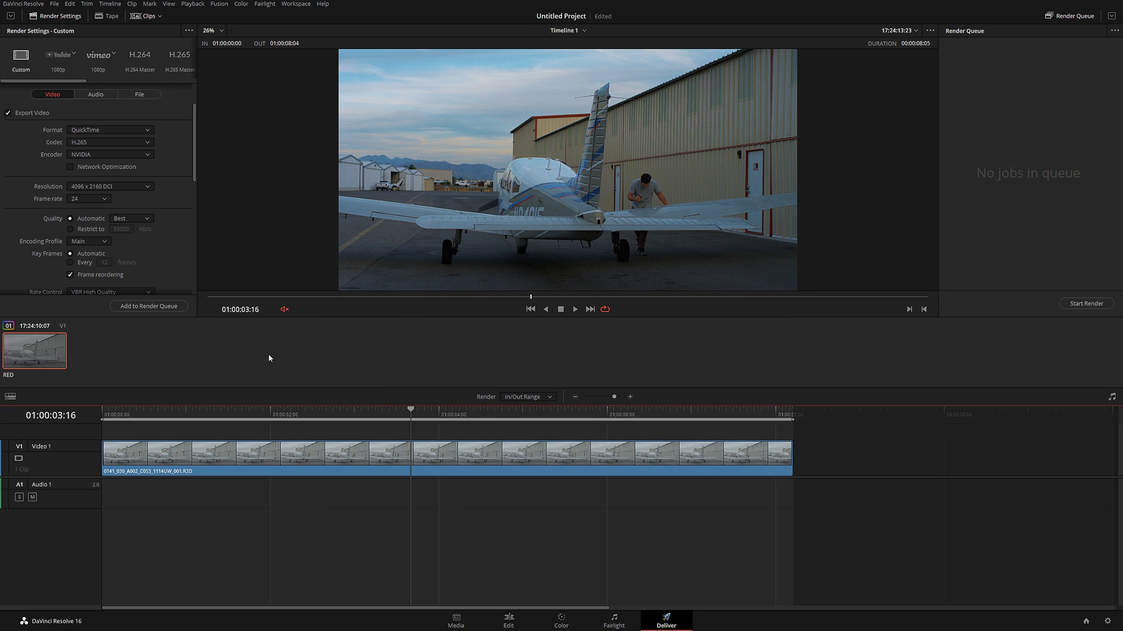
- Try an In point at 01:00:06:06, then reset the render range to the entire timeline
right_click(244, 432)
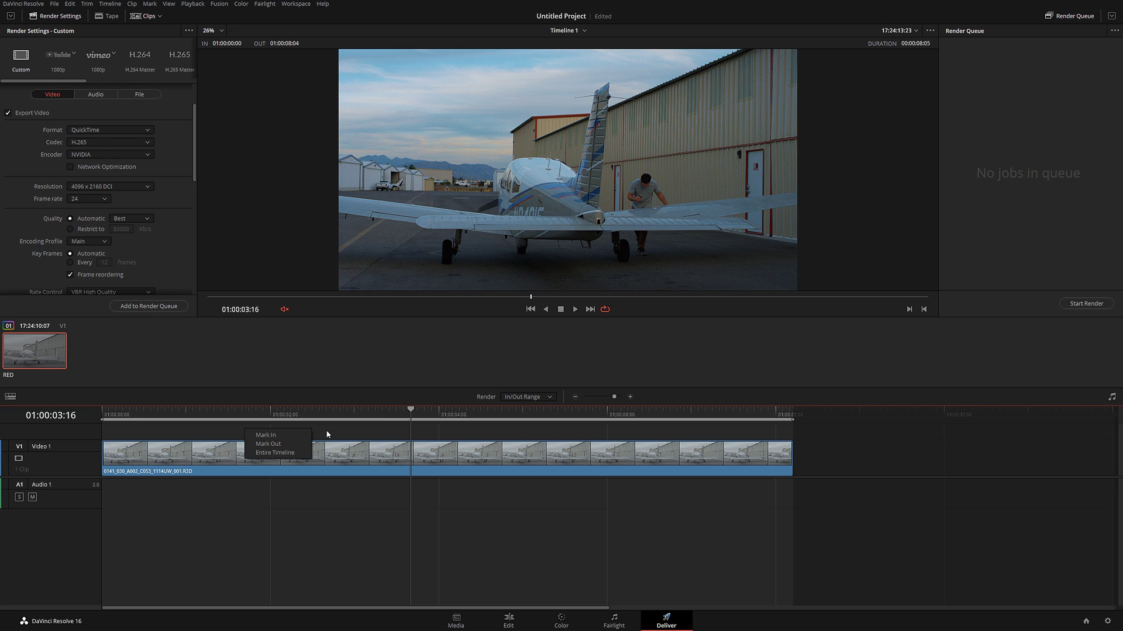
right_click(178, 431)
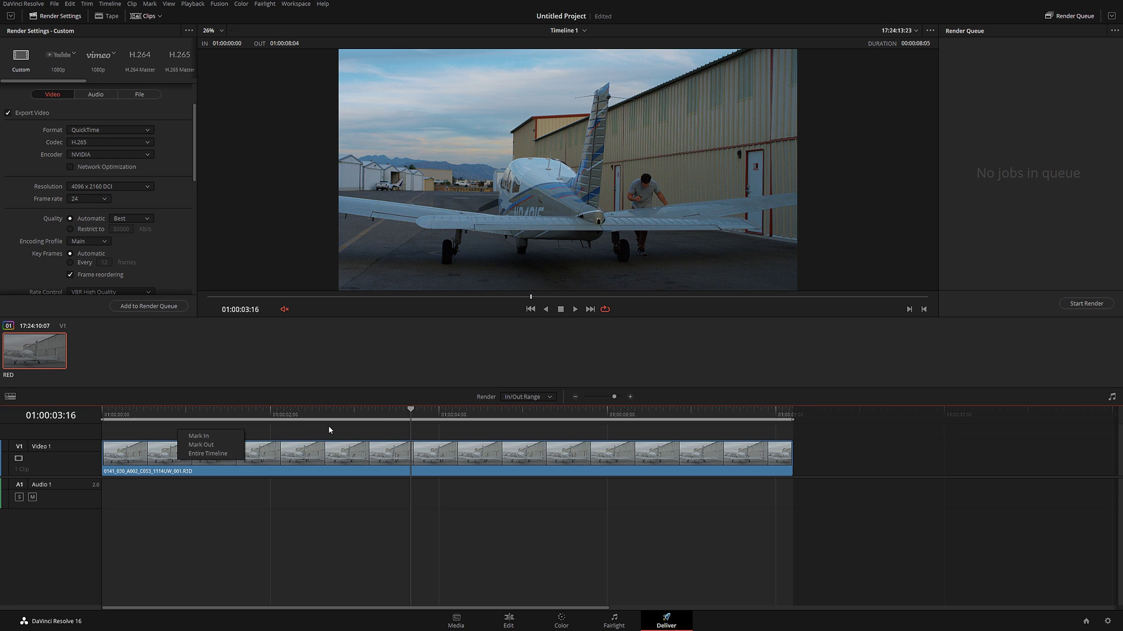
left_click(204, 455)
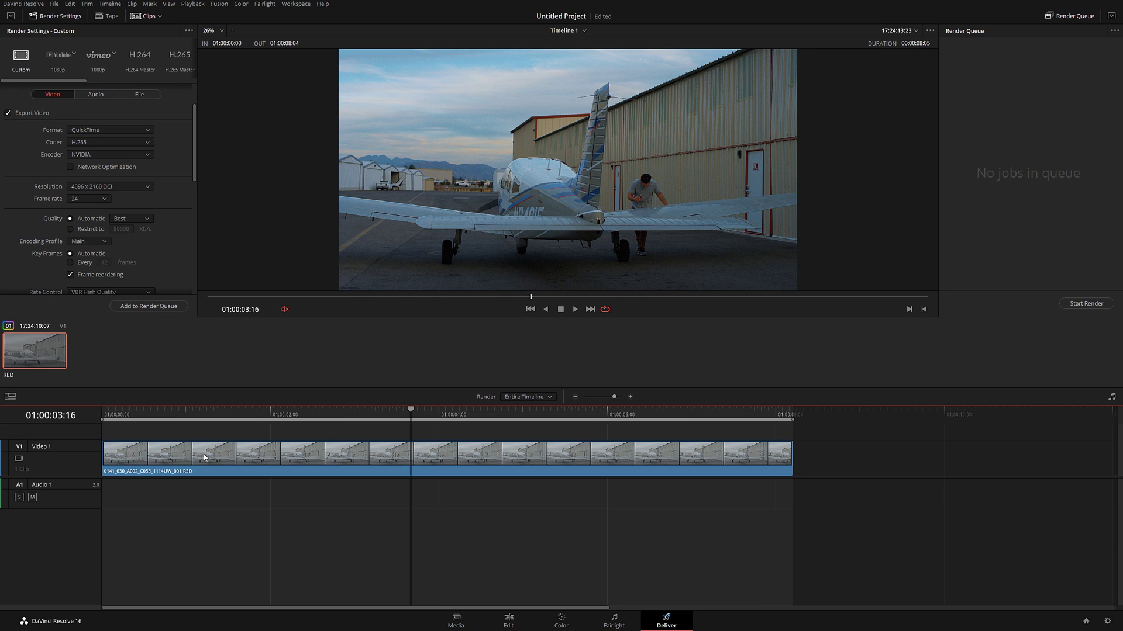
left_click(237, 416)
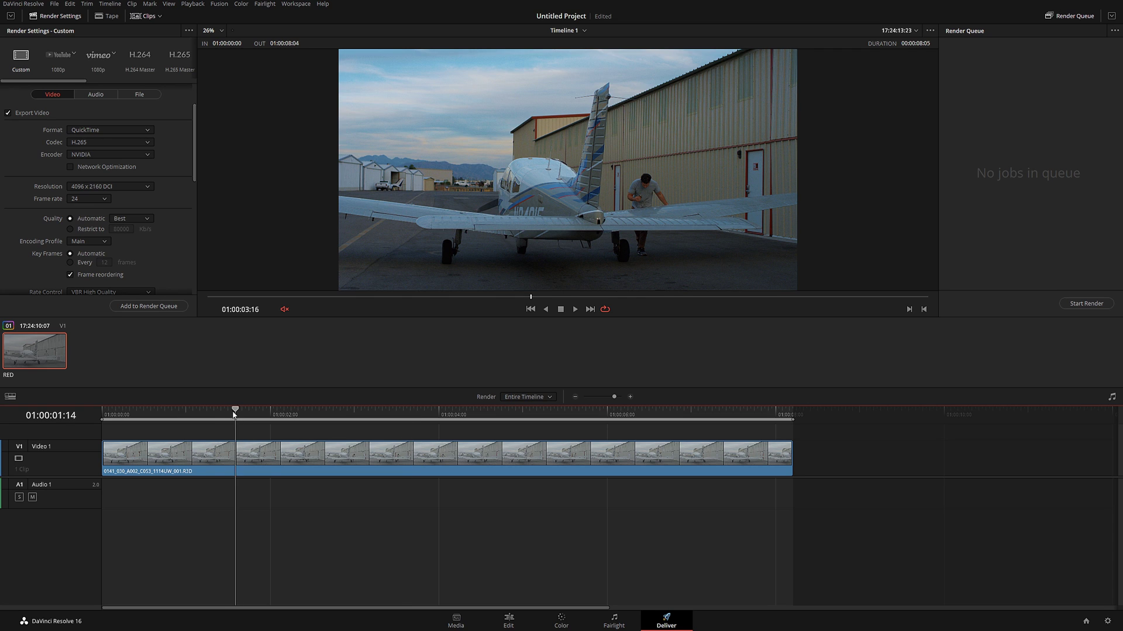
left_click(610, 416)
left_click(628, 431)
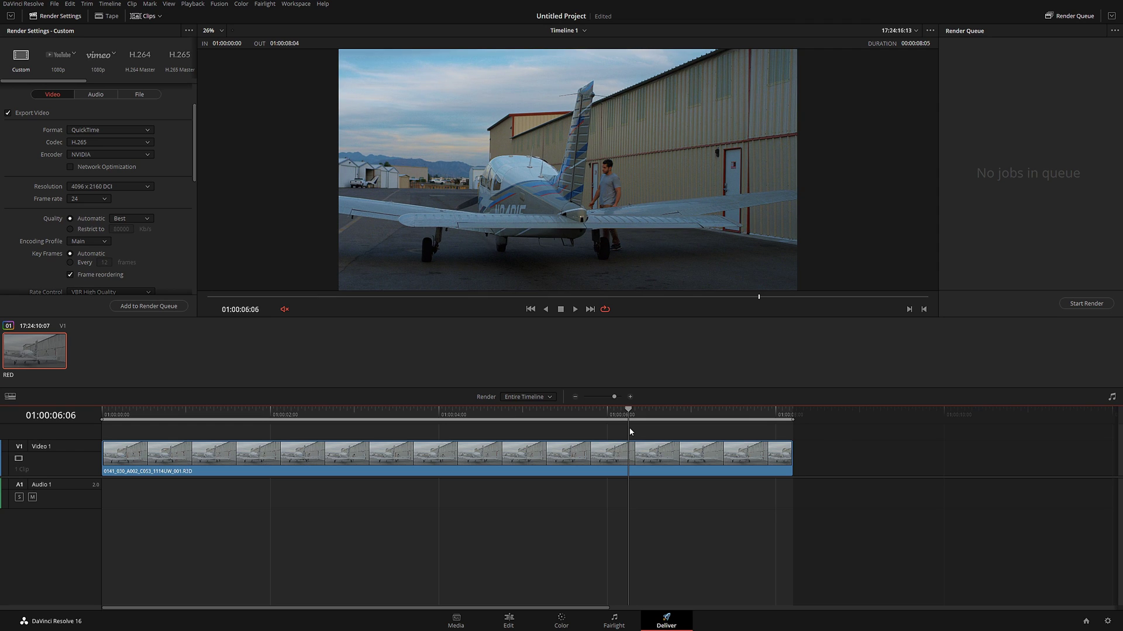
right_click(206, 418)
left_click(228, 420)
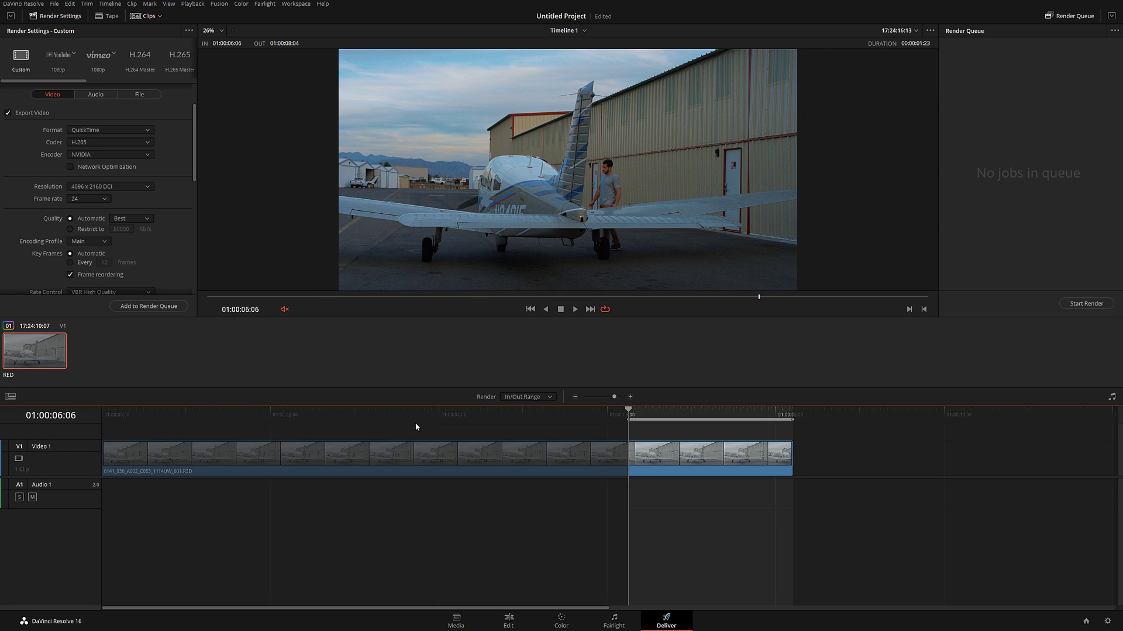
right_click(706, 417)
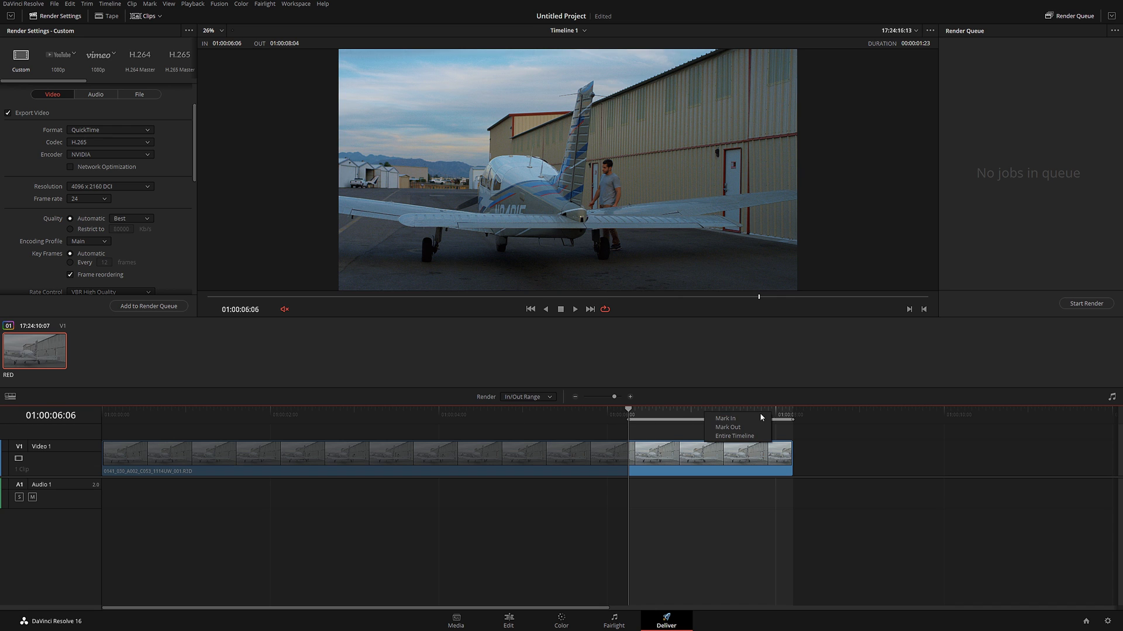
left_click(734, 436)
- Mark In at 01:00:01:10 and Out at 01:00:06:06, then scrub through the range
left_click_drag(200, 417, 223, 415)
right_click(222, 415)
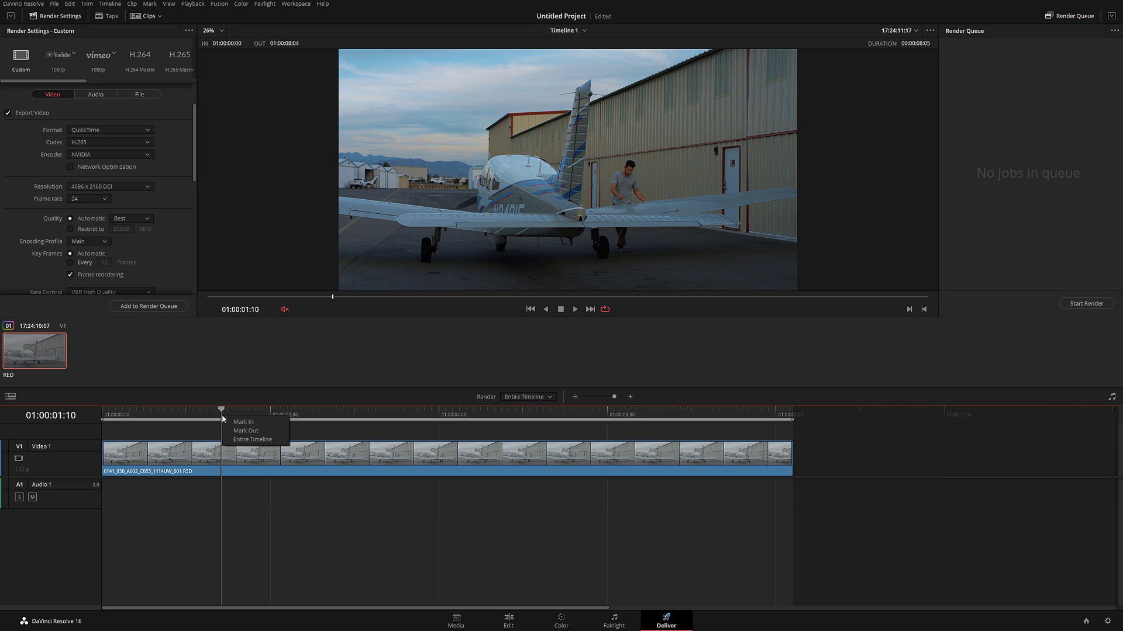
left_click(243, 422)
left_click_drag(414, 417, 628, 419)
right_click(631, 418)
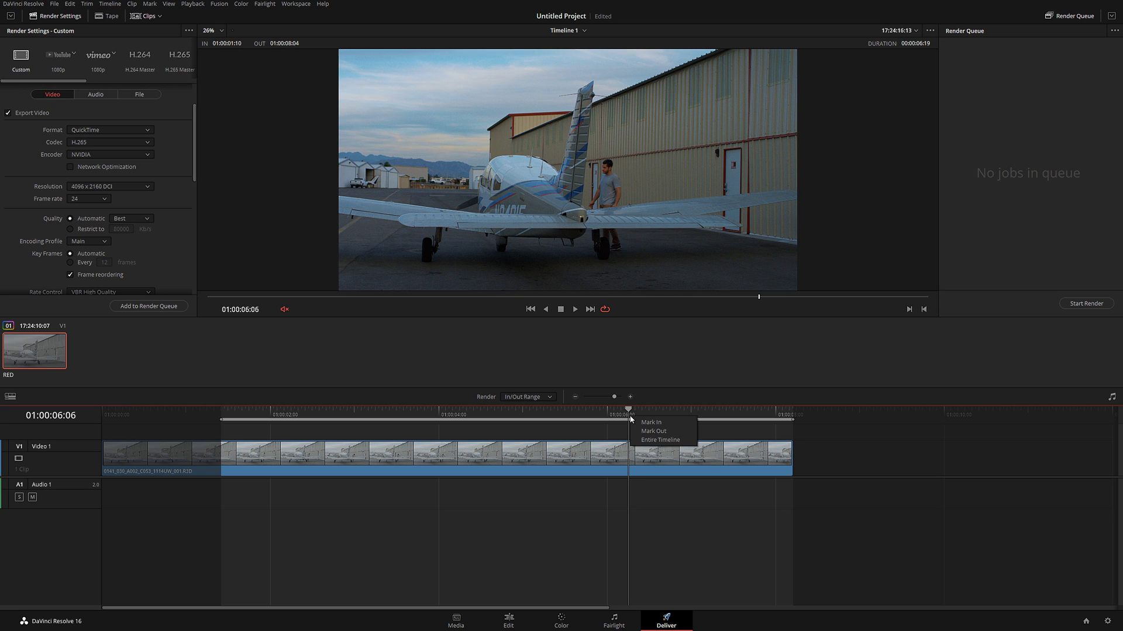
left_click(640, 431)
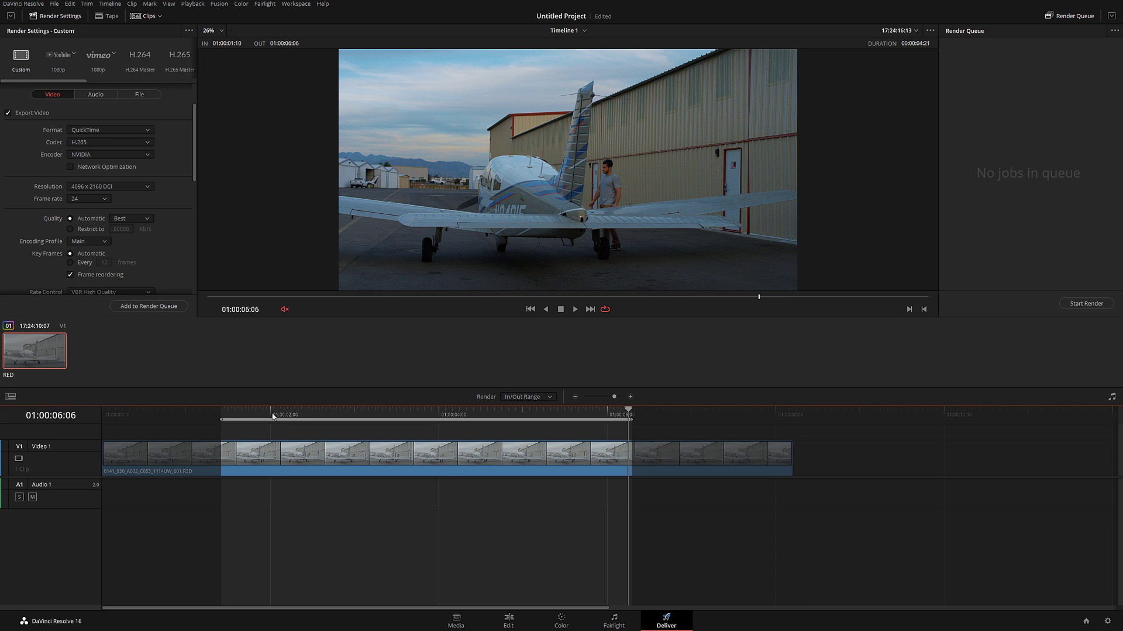
left_click_drag(273, 417, 361, 418)
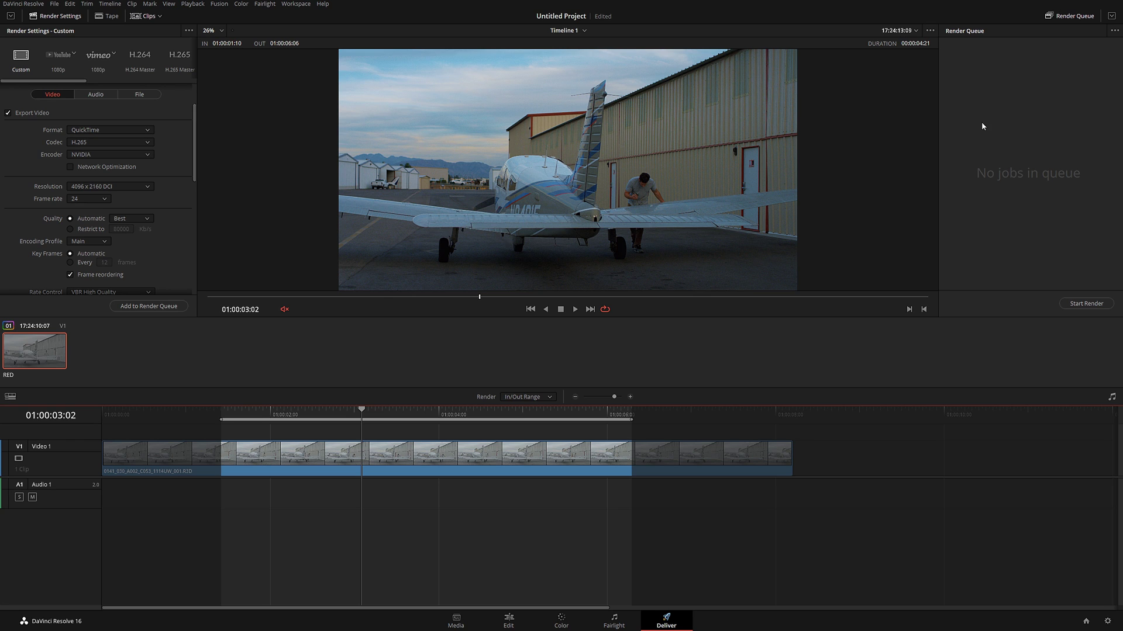
- Queue a render job saved to the Desktop and set resolution to 2048 x 1080 DCI
left_click(130, 307)
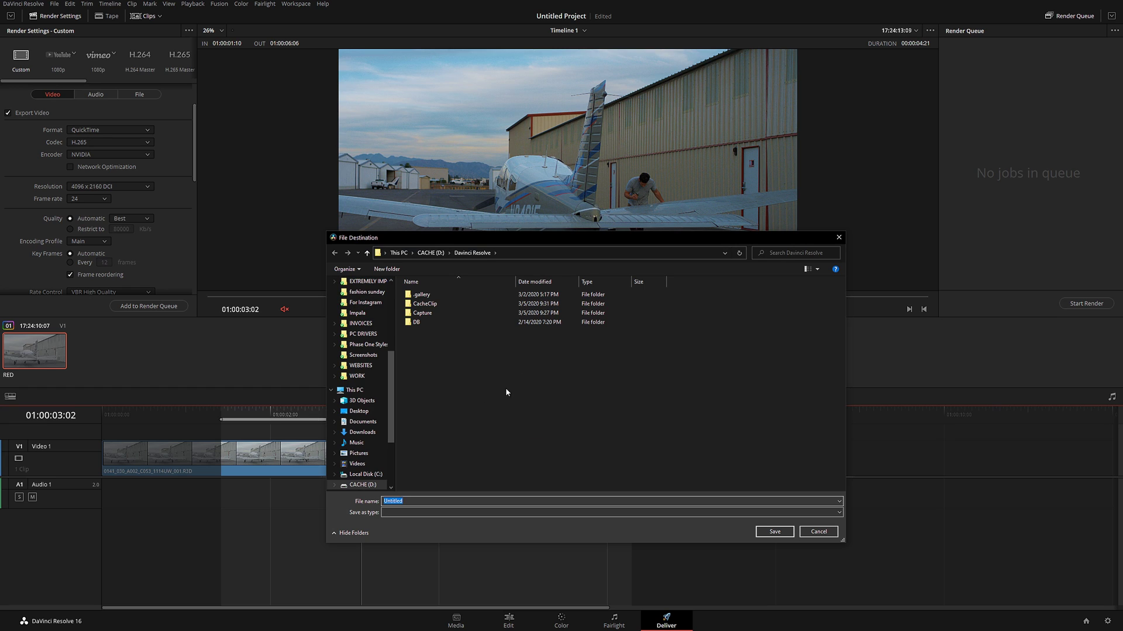
left_click(359, 411)
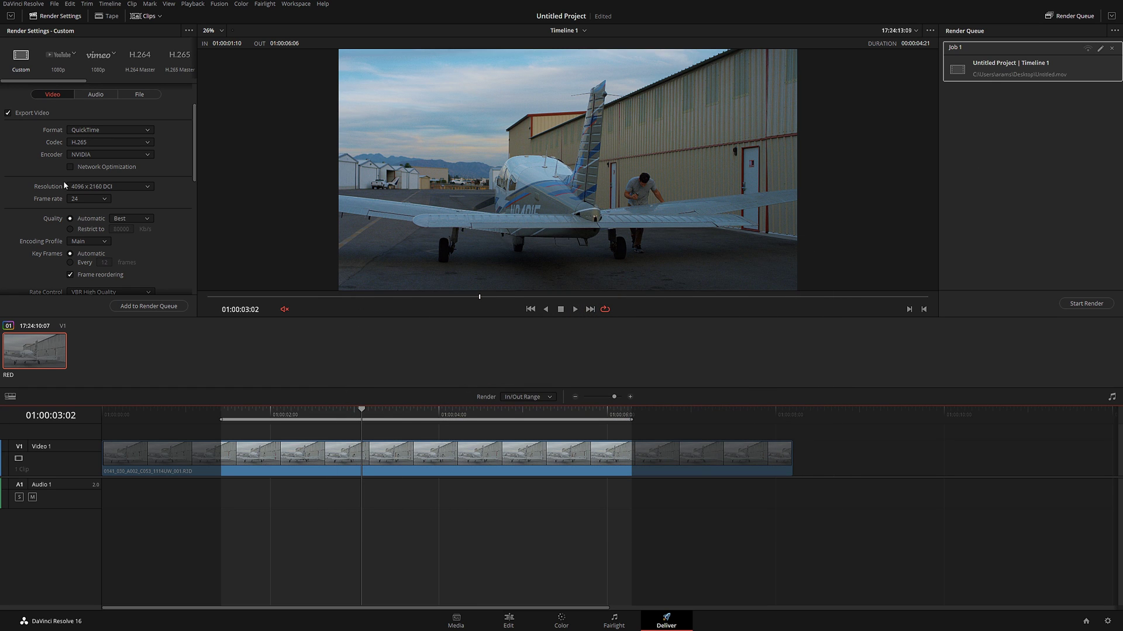
left_click(133, 188)
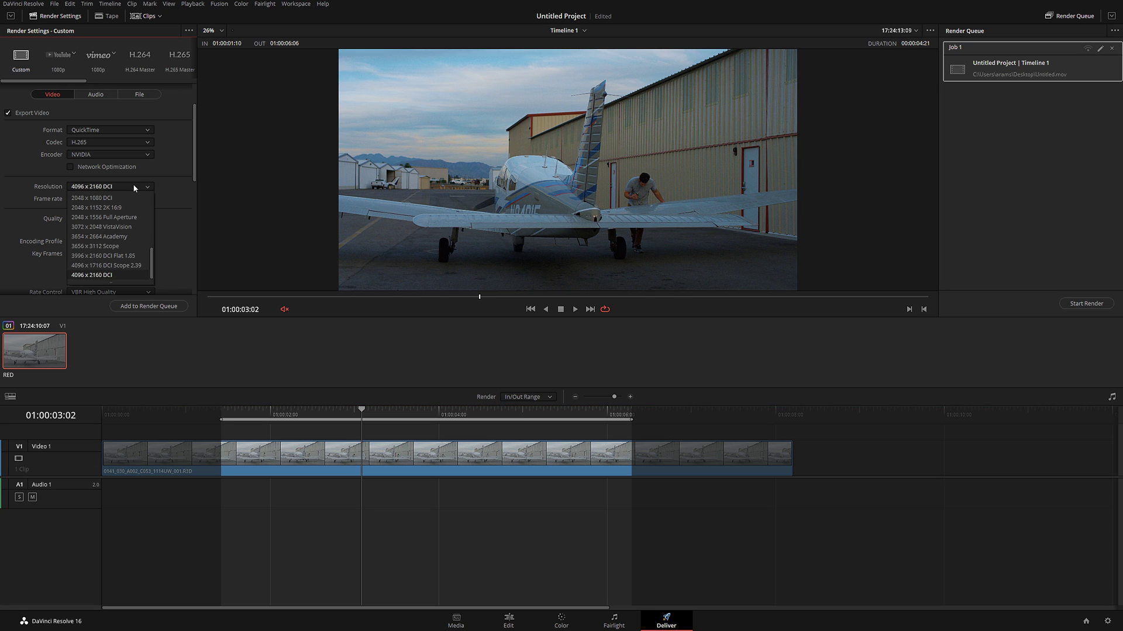
left_click(102, 198)
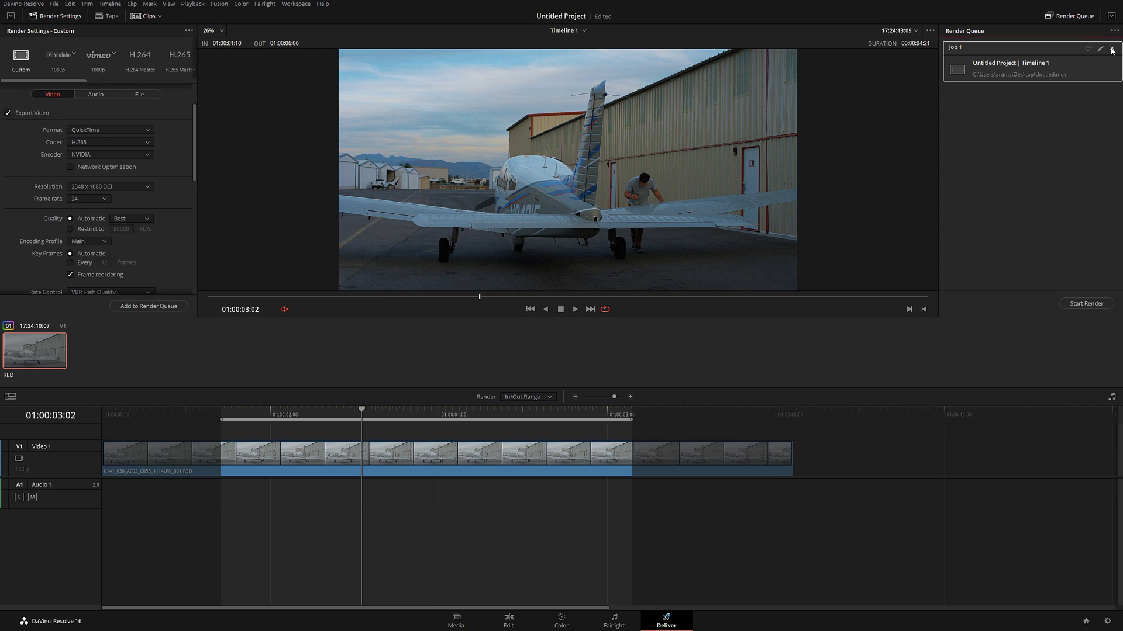
- Switch the render codec from H.265 to Photo JPEG
left_click(99, 138)
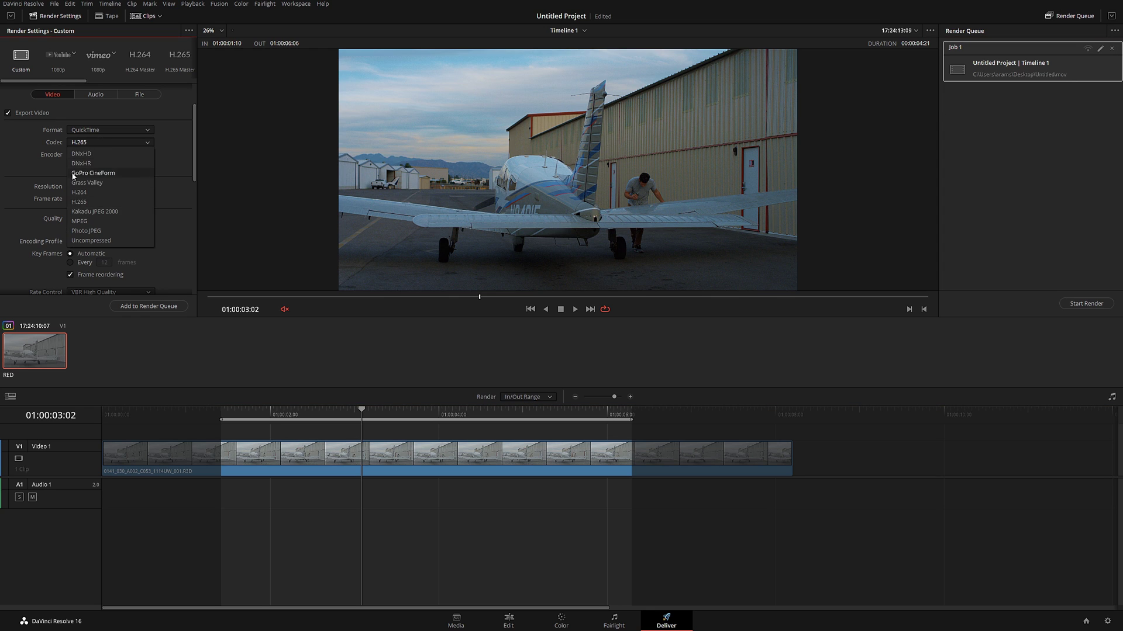
left_click(93, 233)
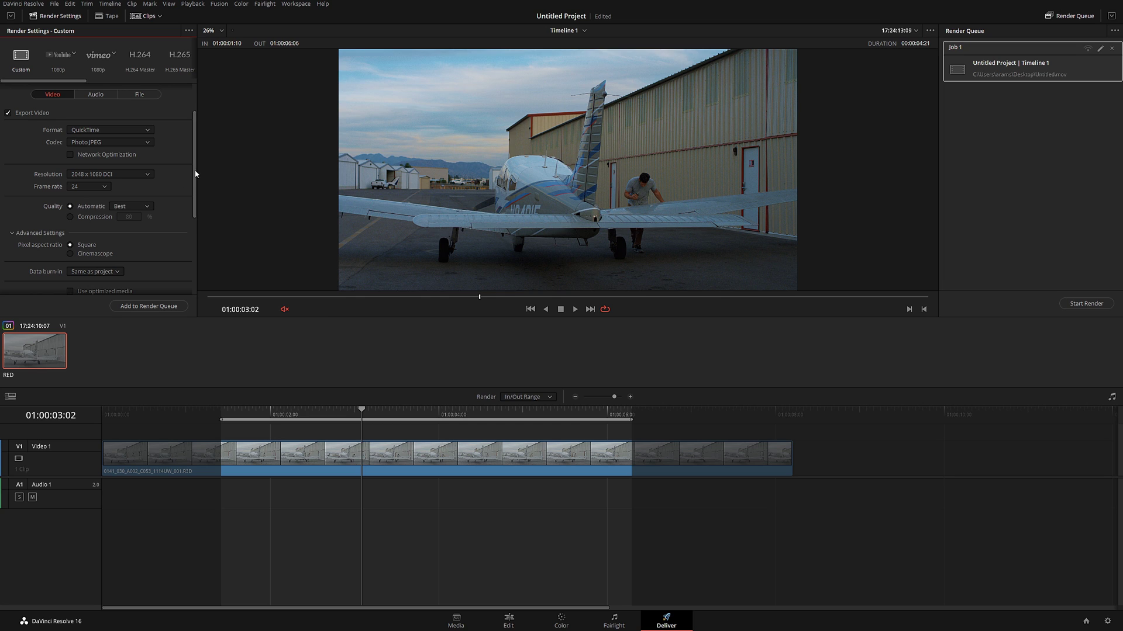
scroll(180, 170, "up", 2)
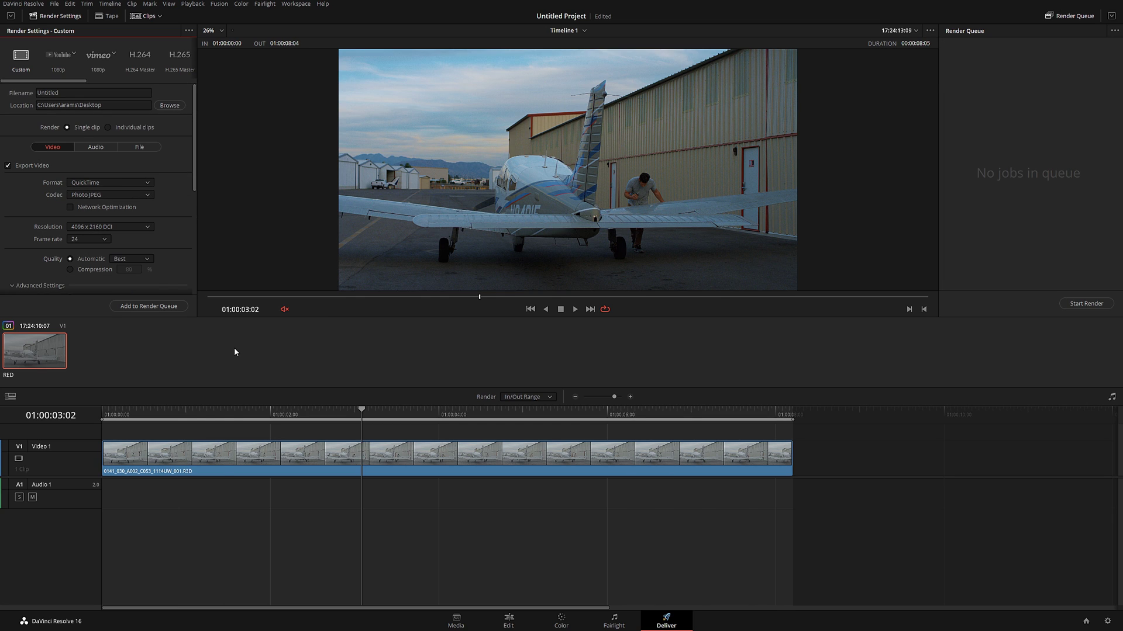